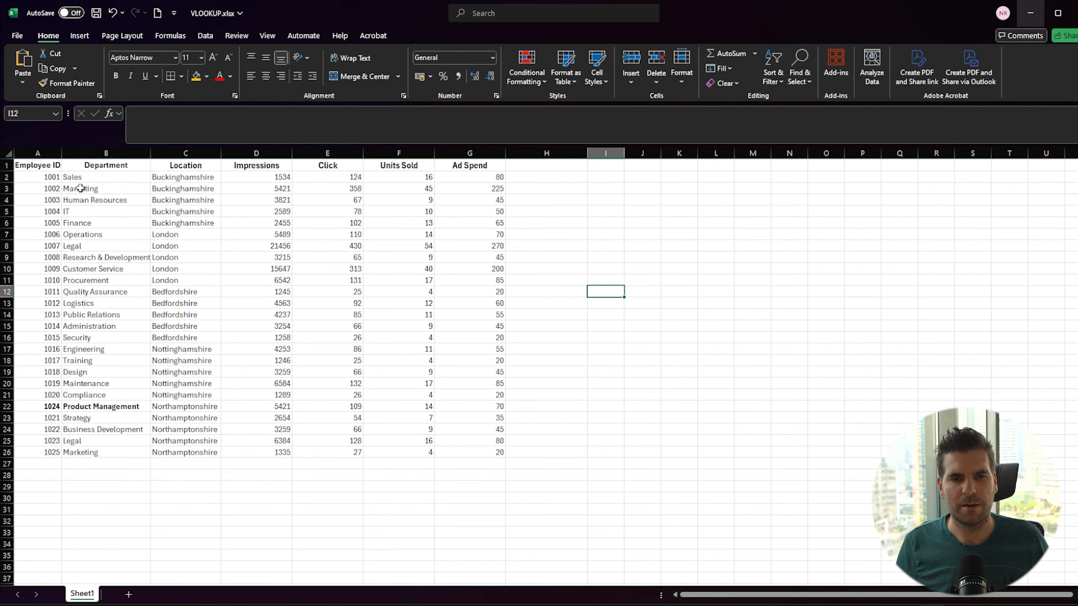
Examine the column headings in row 1, from Employee ID through Ad Spend
click(41, 165)
click(106, 165)
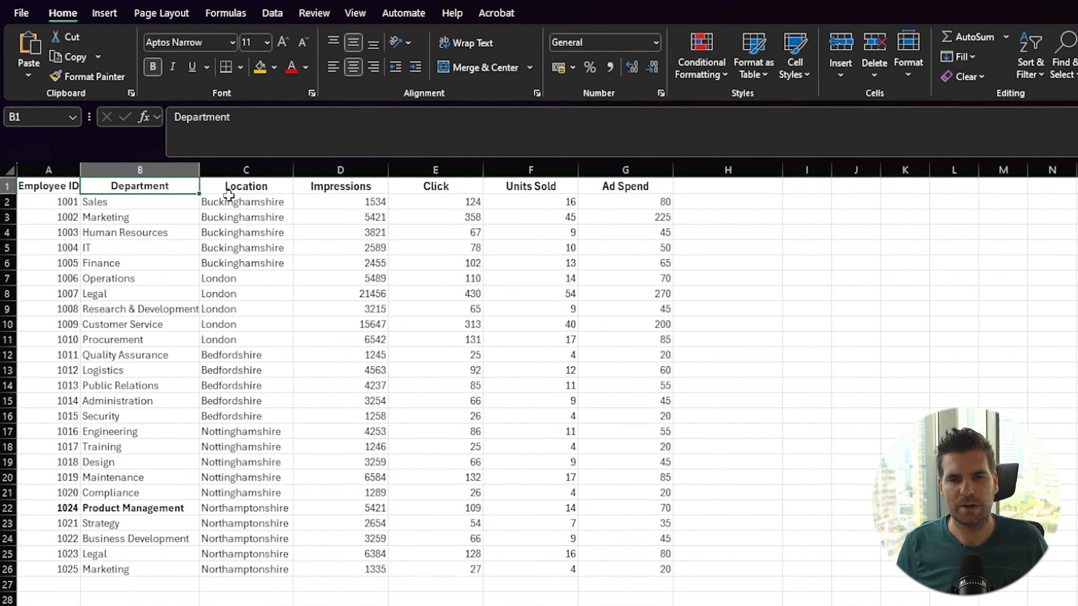
click(244, 190)
click(361, 192)
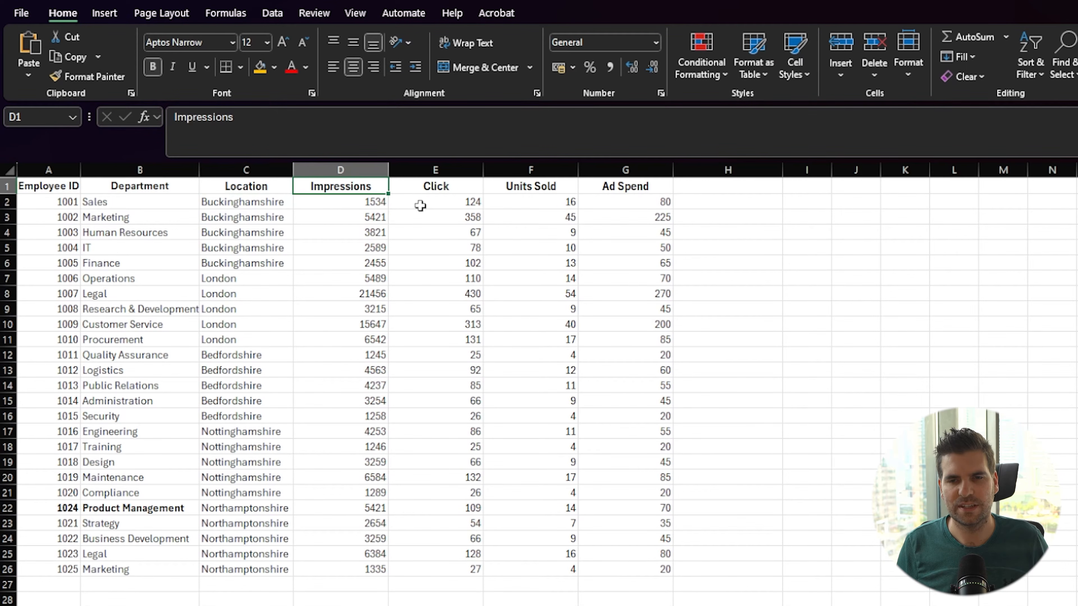
click(436, 188)
click(516, 189)
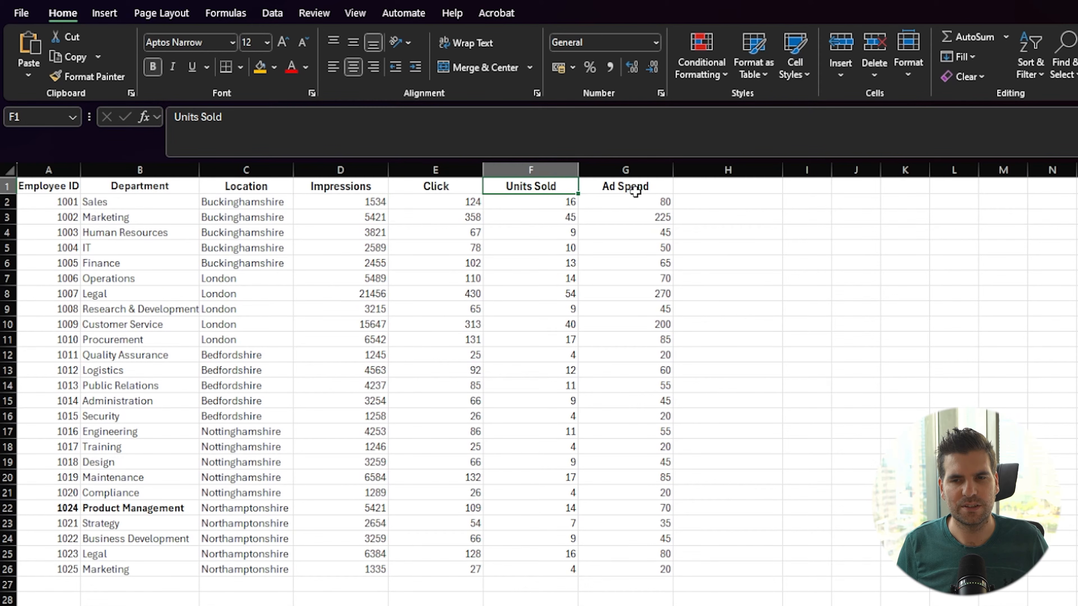
click(626, 189)
click(827, 232)
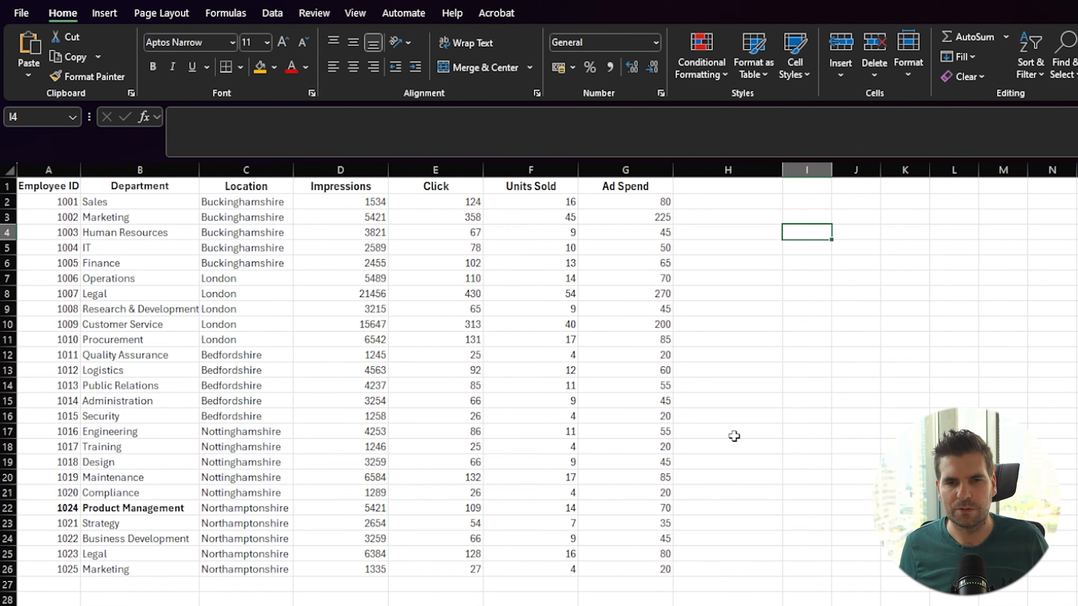
click(770, 386)
click(828, 252)
click(811, 201)
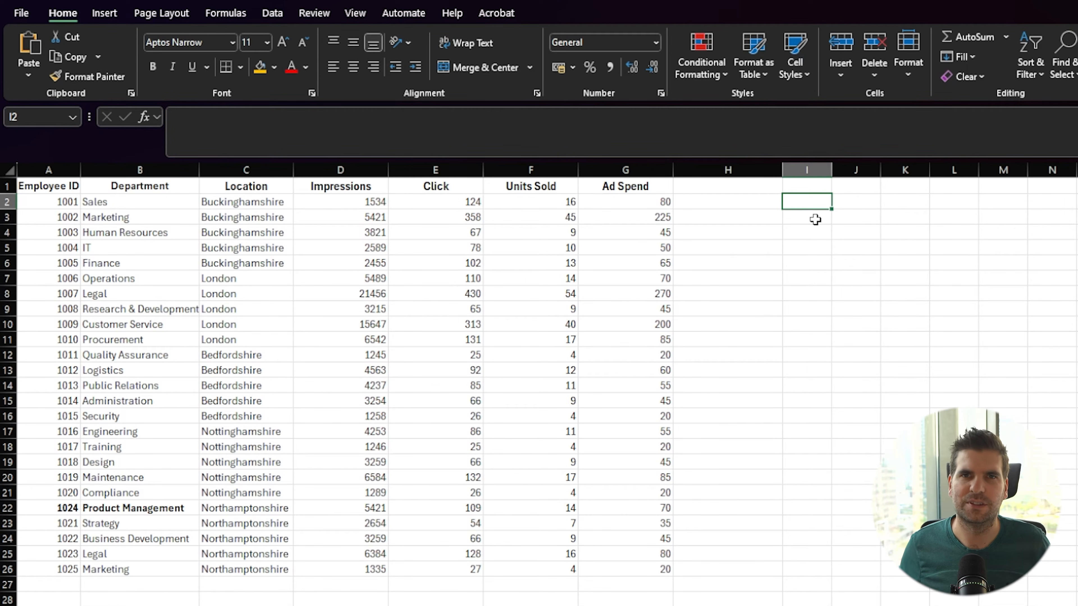
click(815, 247)
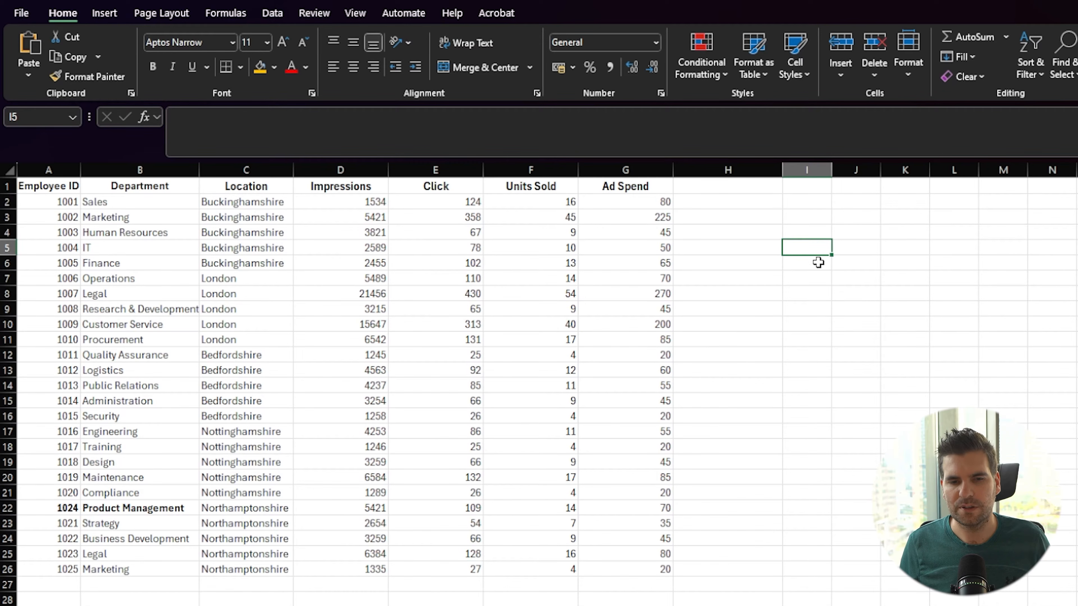
Review the Employee ID column and the Ad Spend column of the table
click(64, 169)
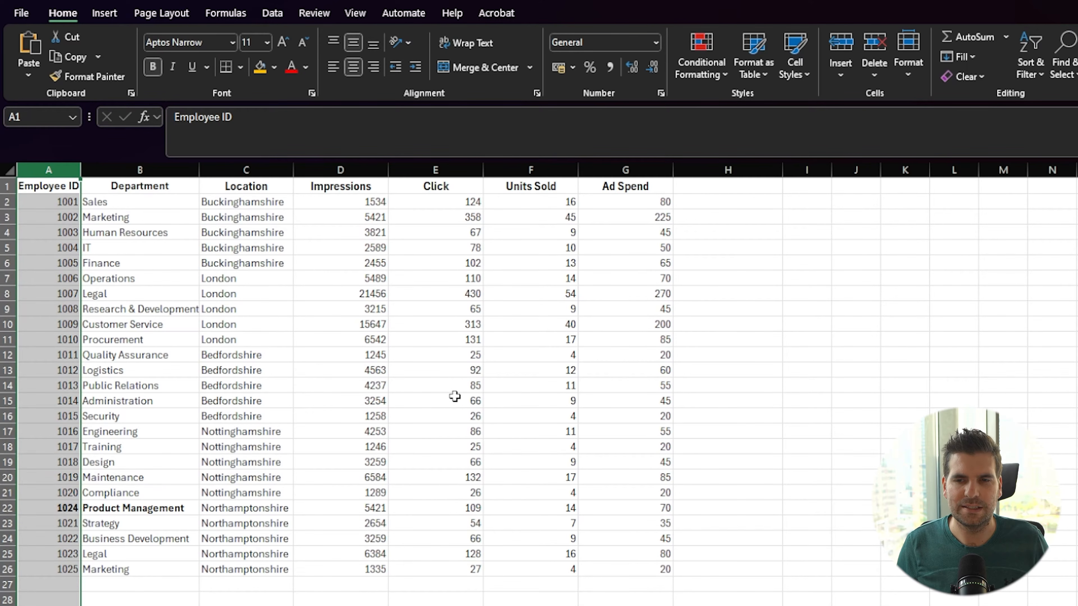
click(832, 268)
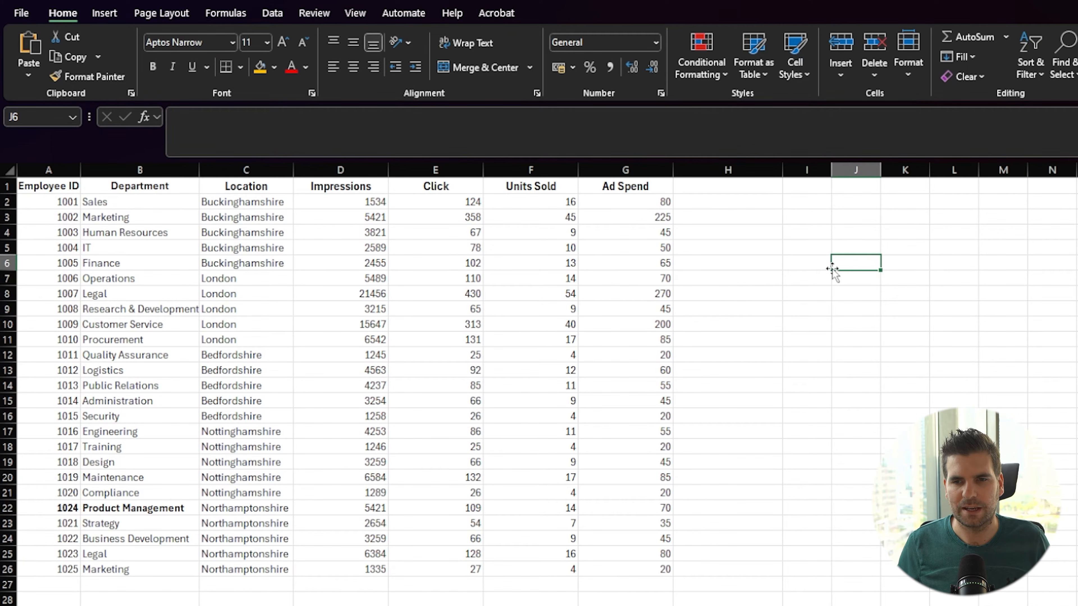
click(636, 169)
click(55, 171)
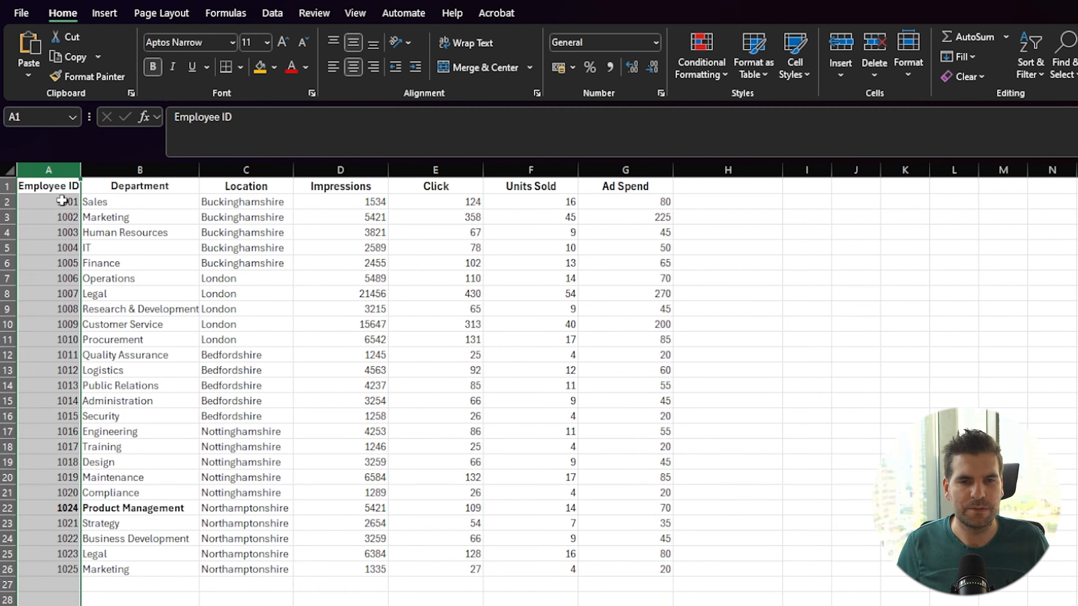
Enter the Product Management row's employee ID in cell J6 as the lookup value
click(858, 260)
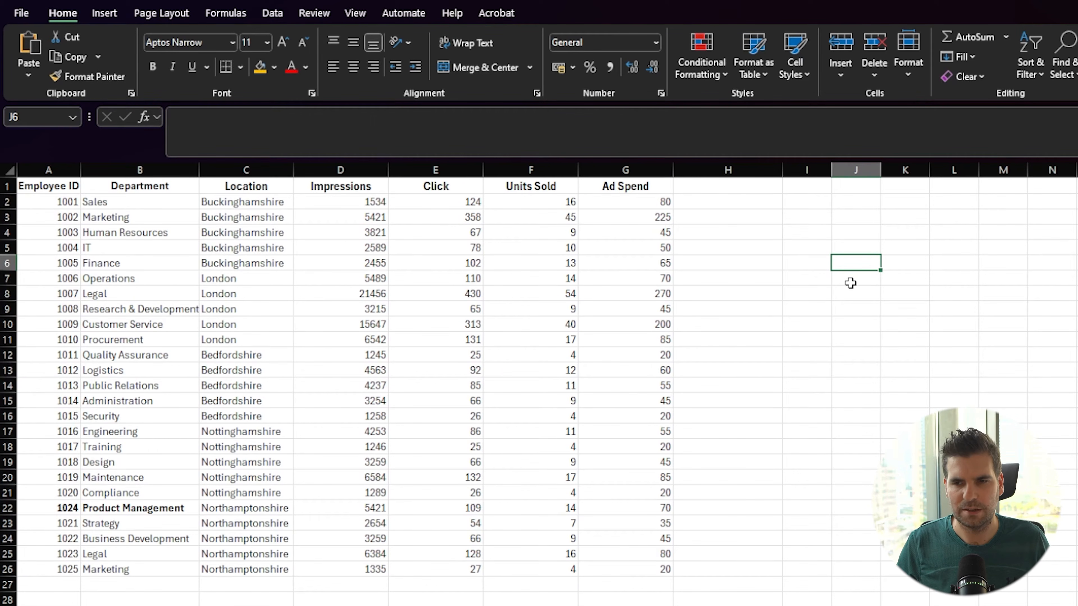
text(1024)
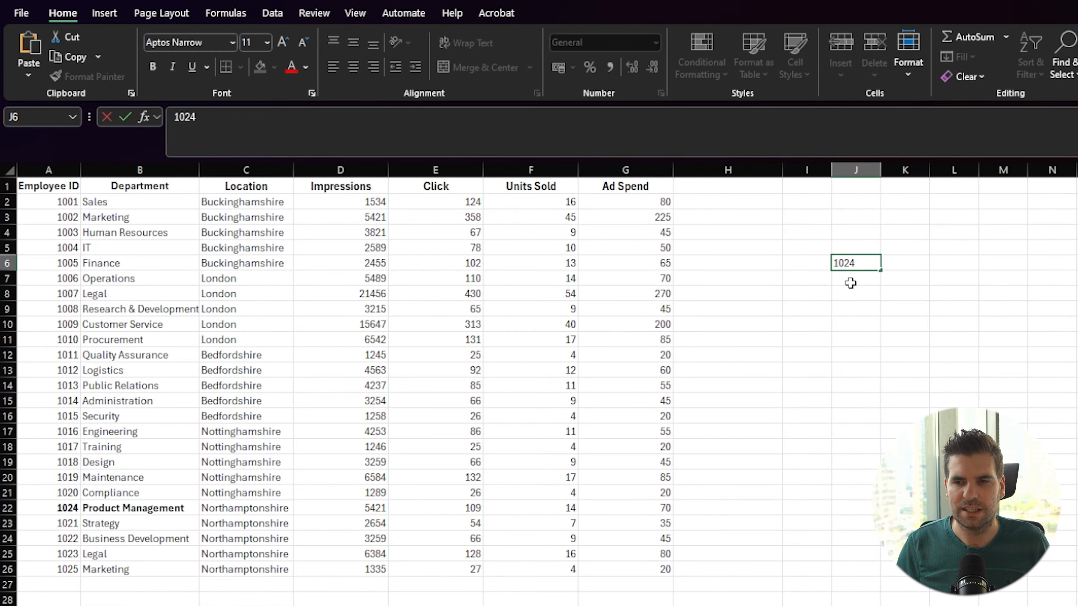
key(Return)
Start a VLOOKUP formula in cell K6 with J6 as its lookup value
click(899, 260)
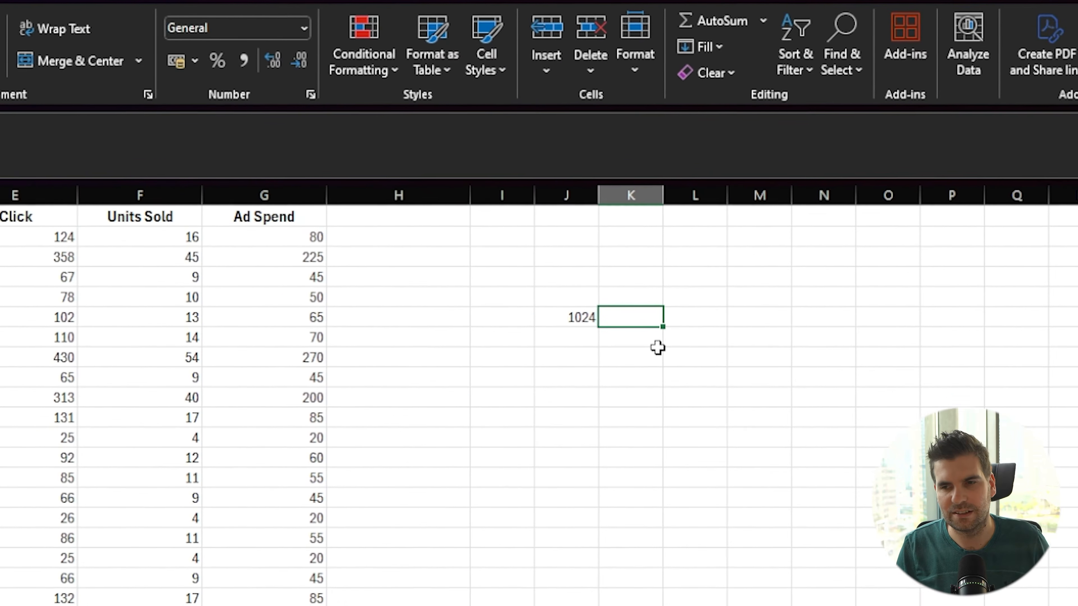
text(=)
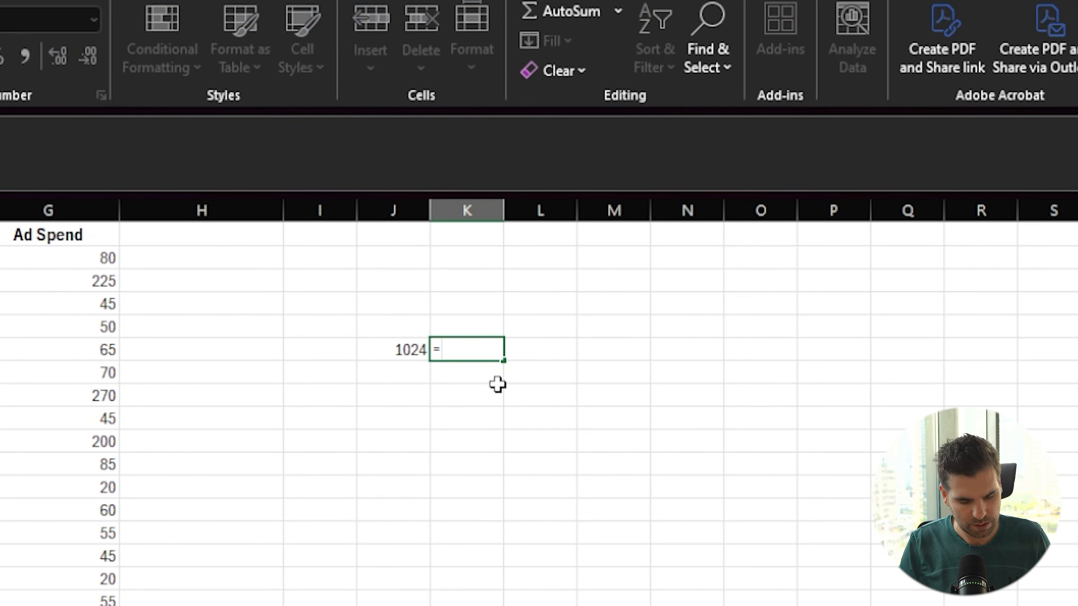
text(vlookup()
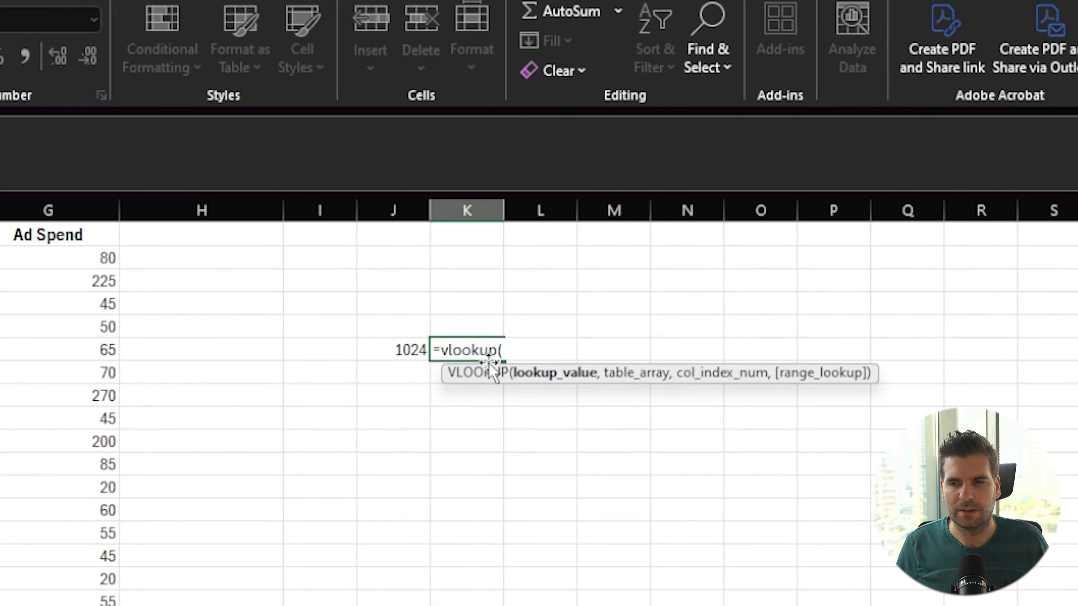
click(479, 373)
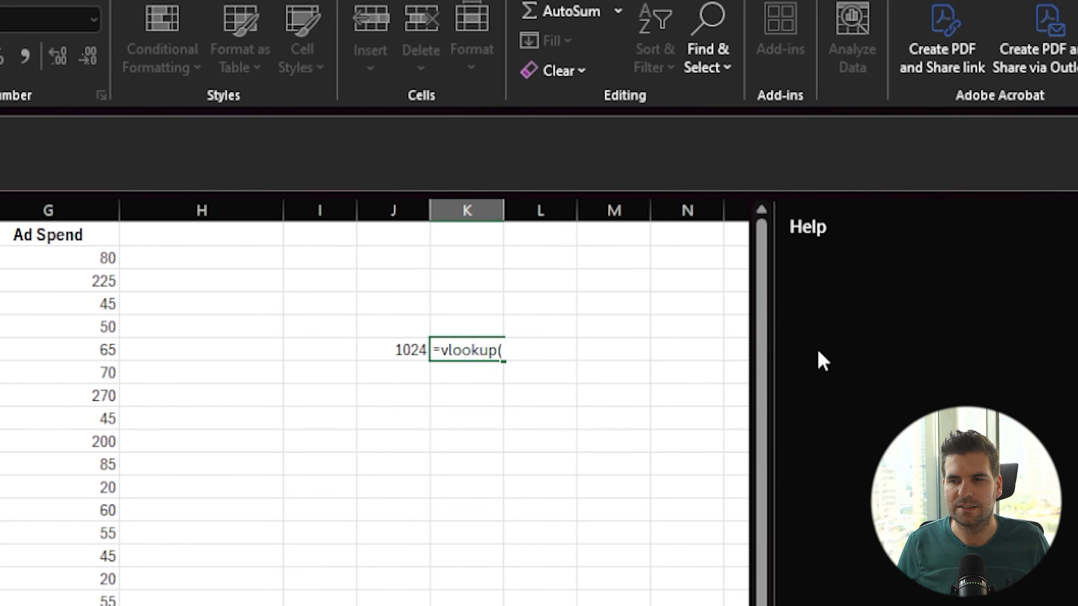
click(1074, 227)
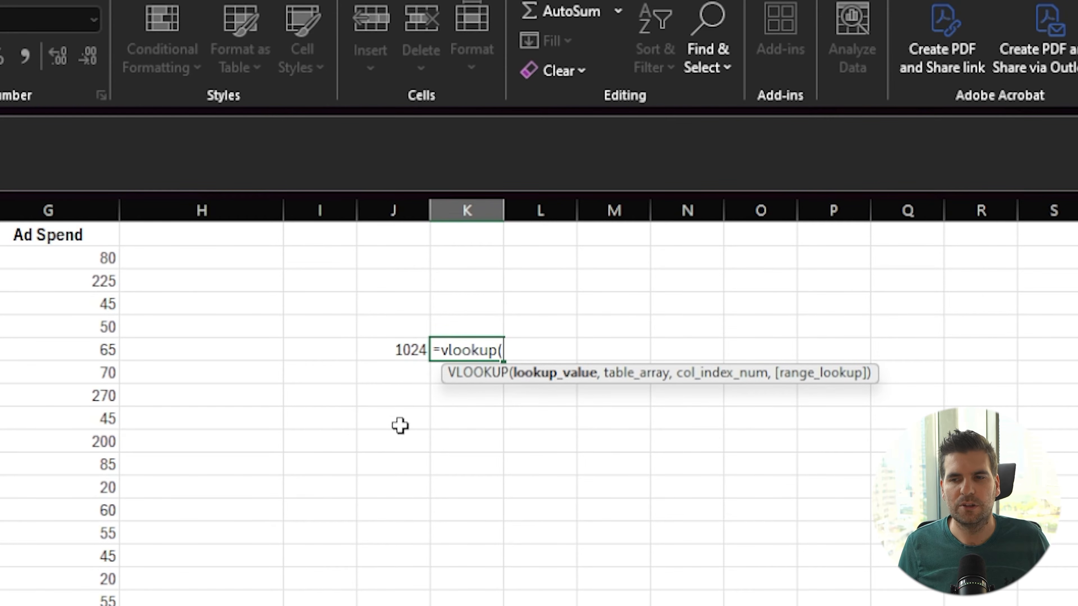
click(408, 352)
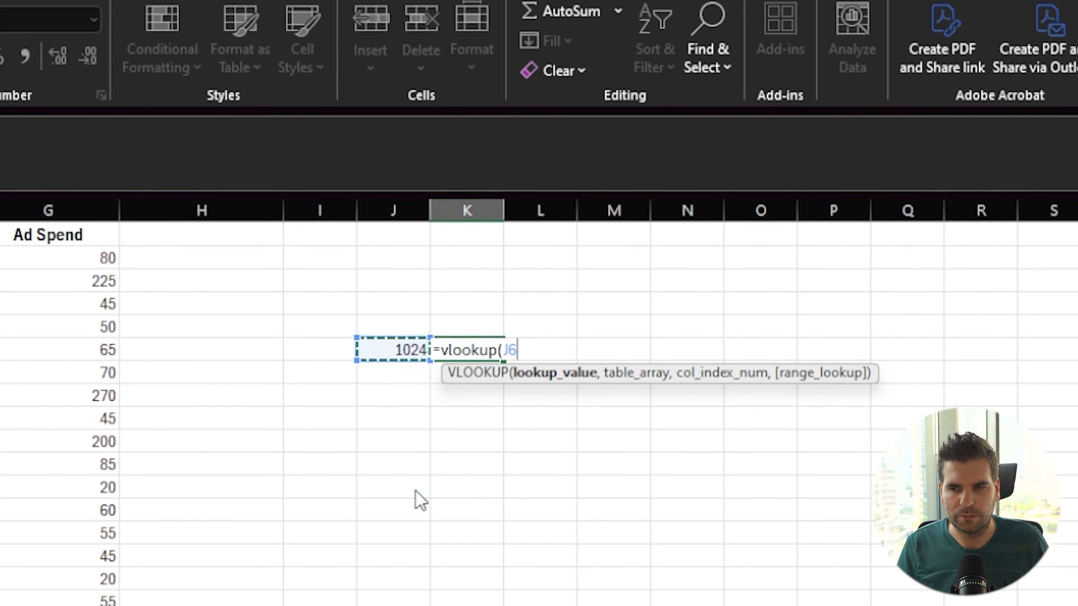
text(,)
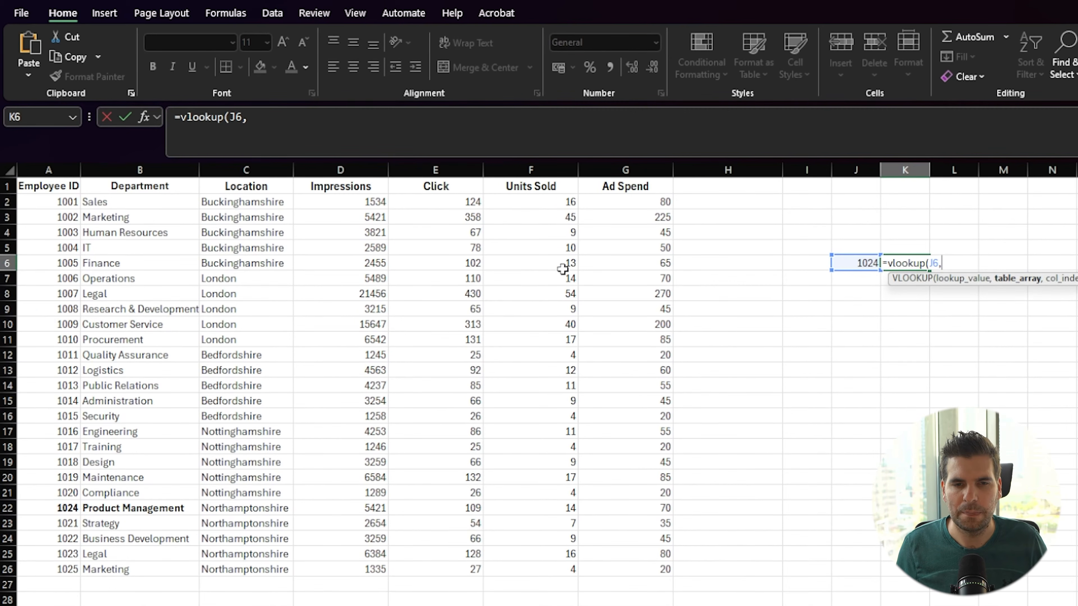
Complete the VLOOKUP with table array A1:G26, column index 7 and FALSE for an exact match
drag(51, 187, 642, 560)
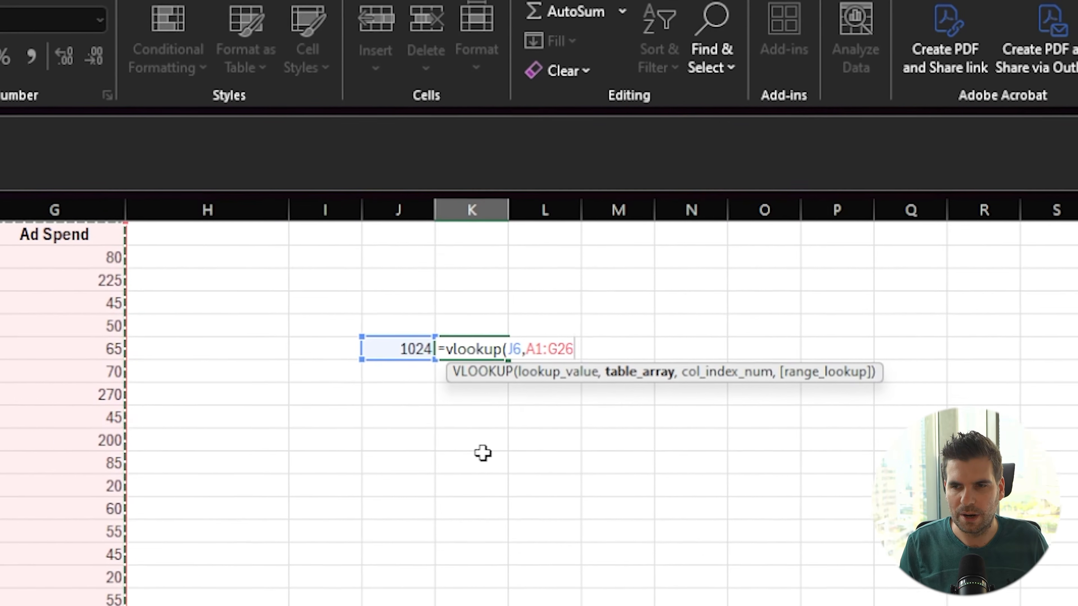
text(,)
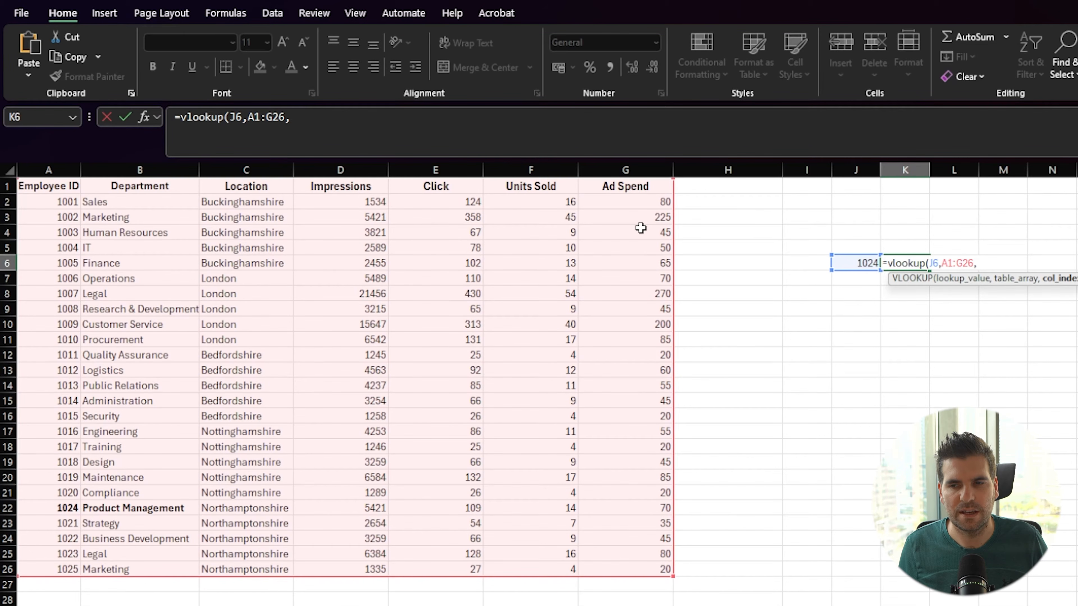
text(7)
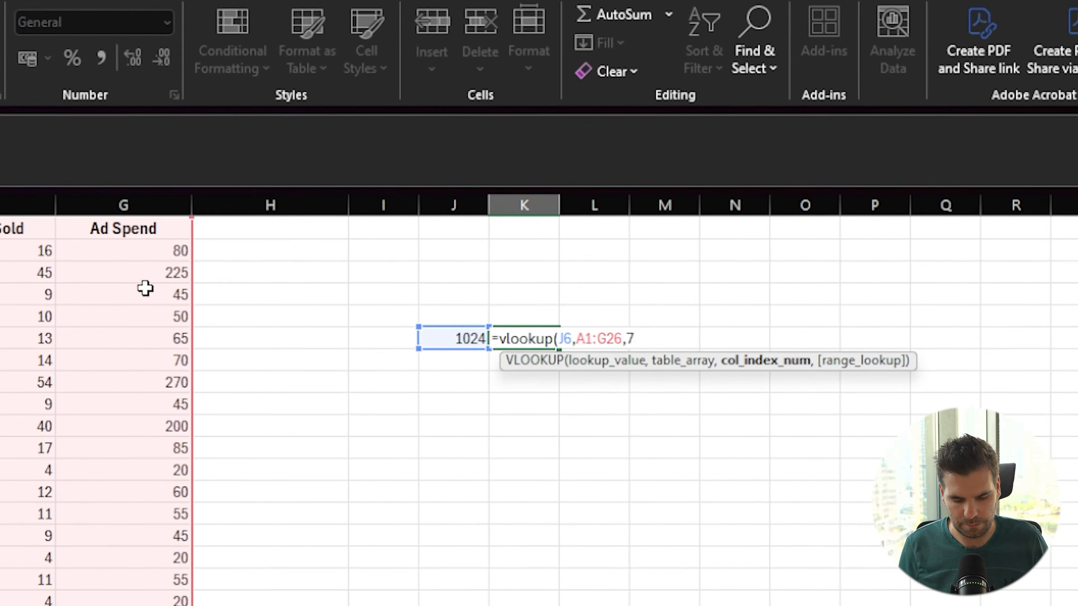
text(,)
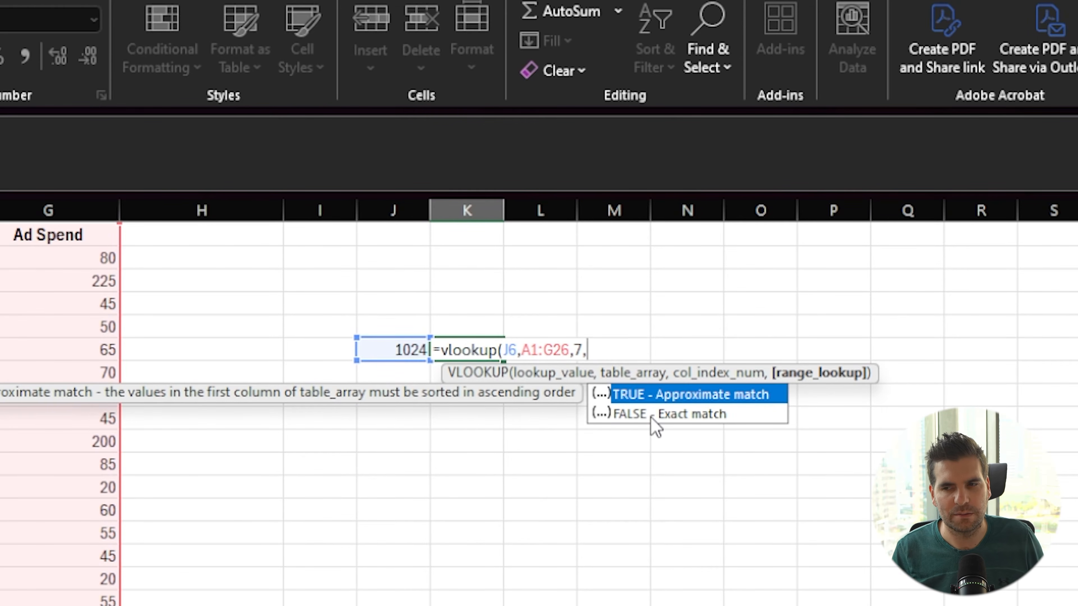
double_click(634, 415)
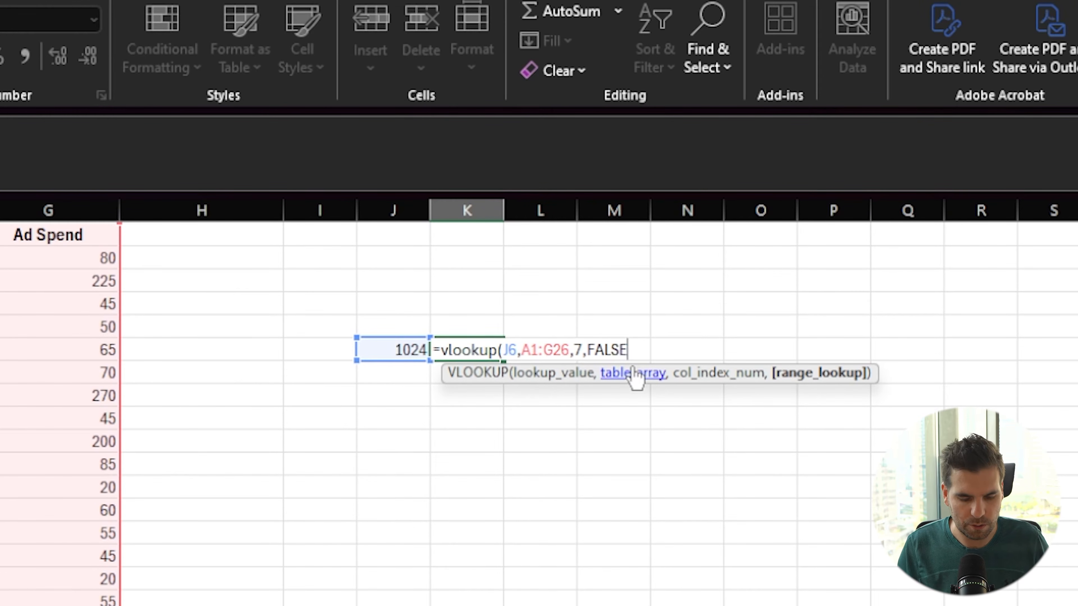
text())
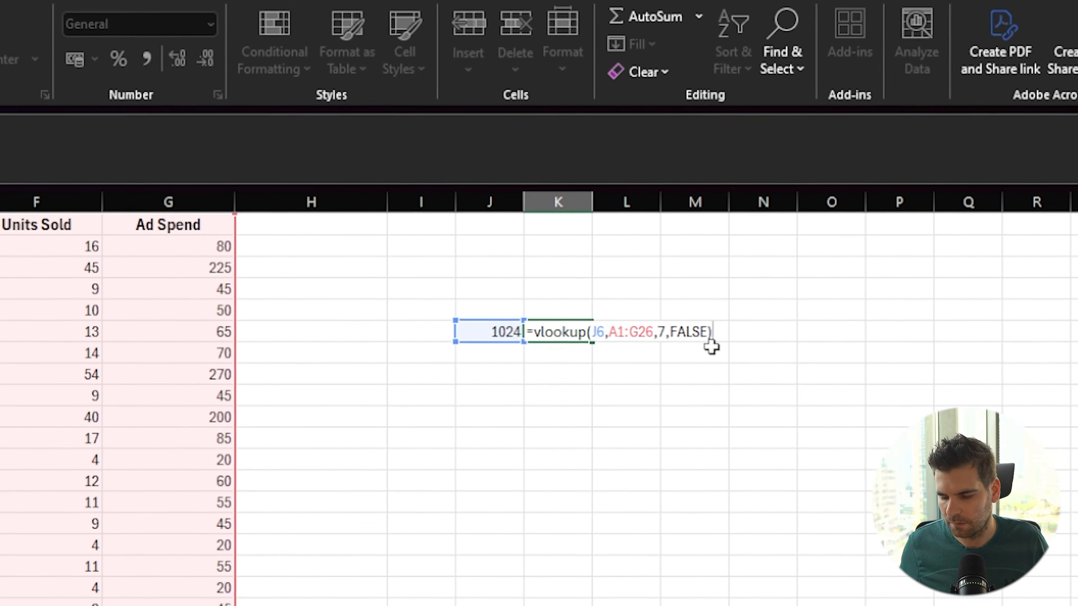
key(Return)
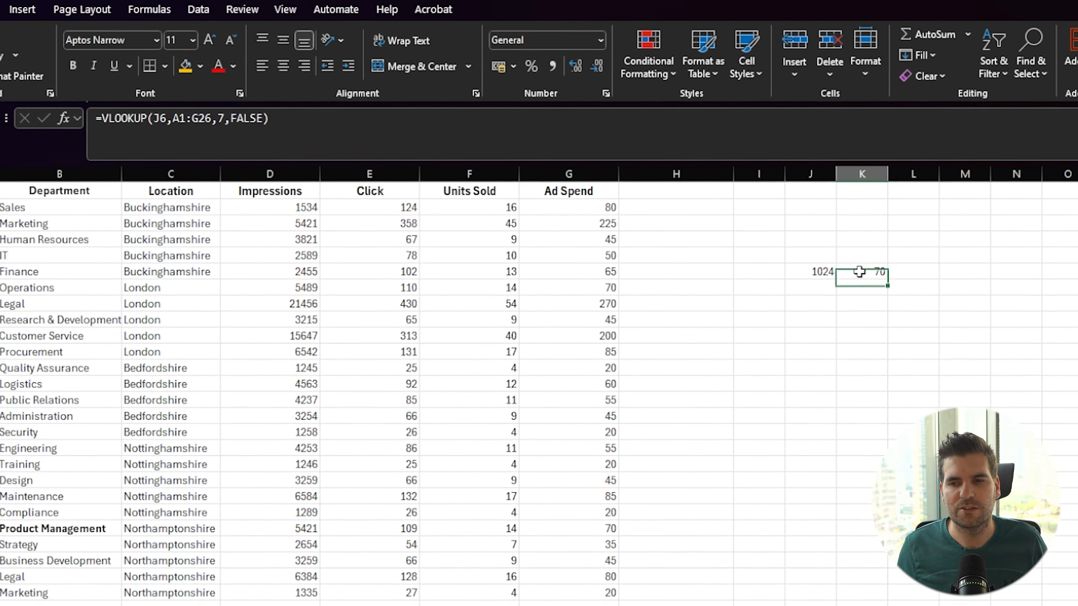
Check the Product Management row in row 22 against the VLOOKUP result
click(707, 302)
click(59, 509)
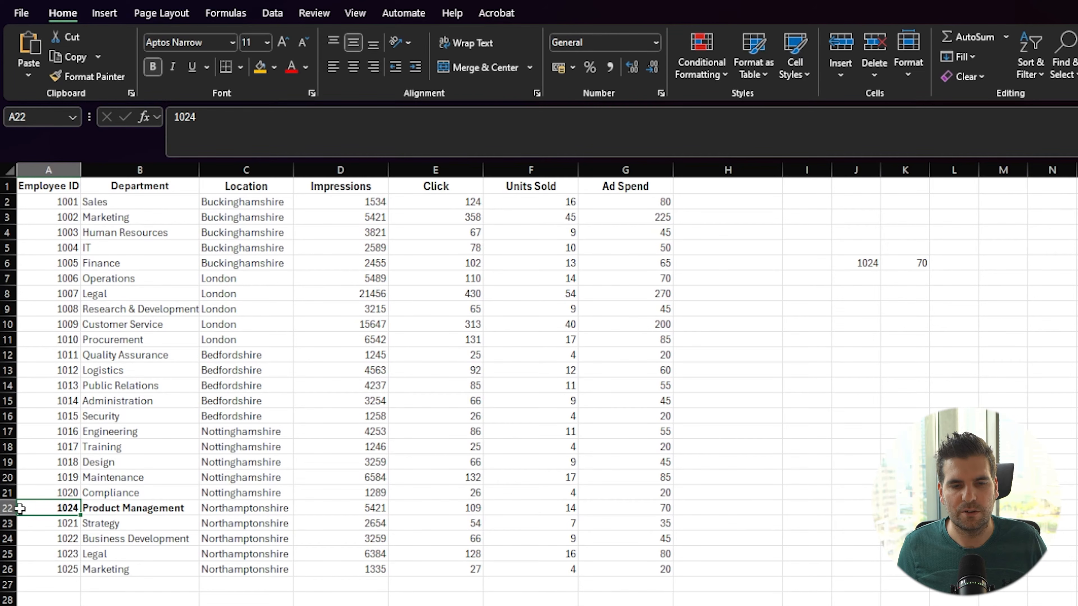
click(8, 509)
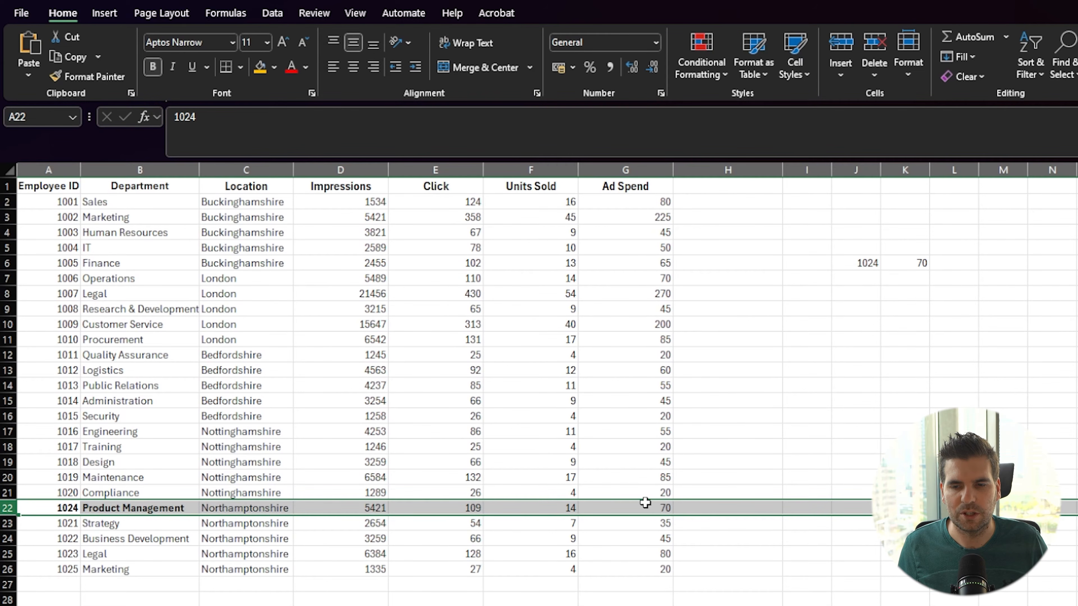
Set the column index in K6's VLOOKUP formula to 6 to return Units Sold
click(903, 264)
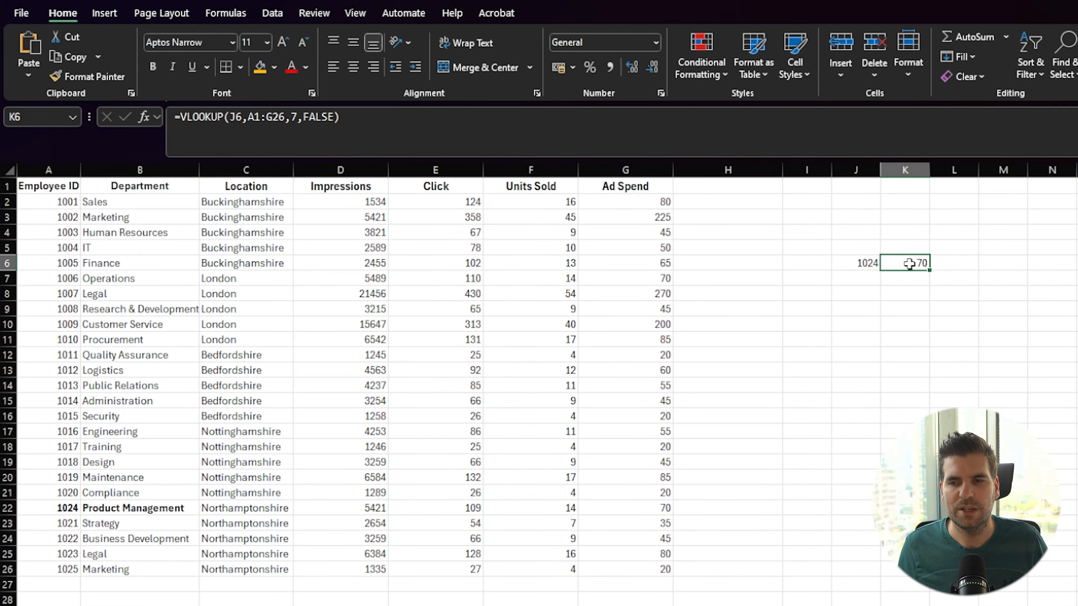
click(293, 118)
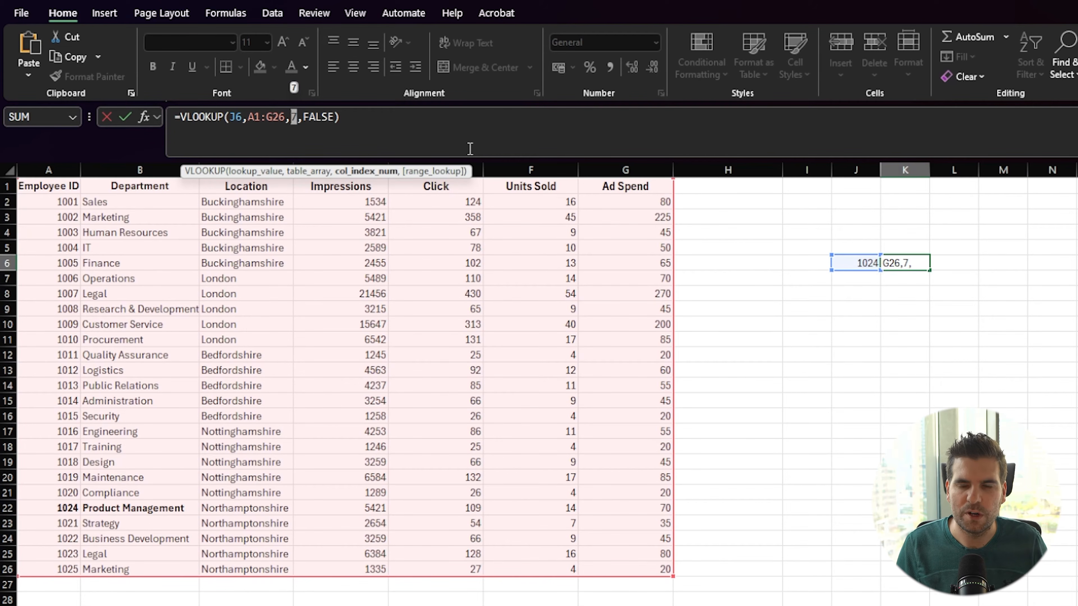
text(6)
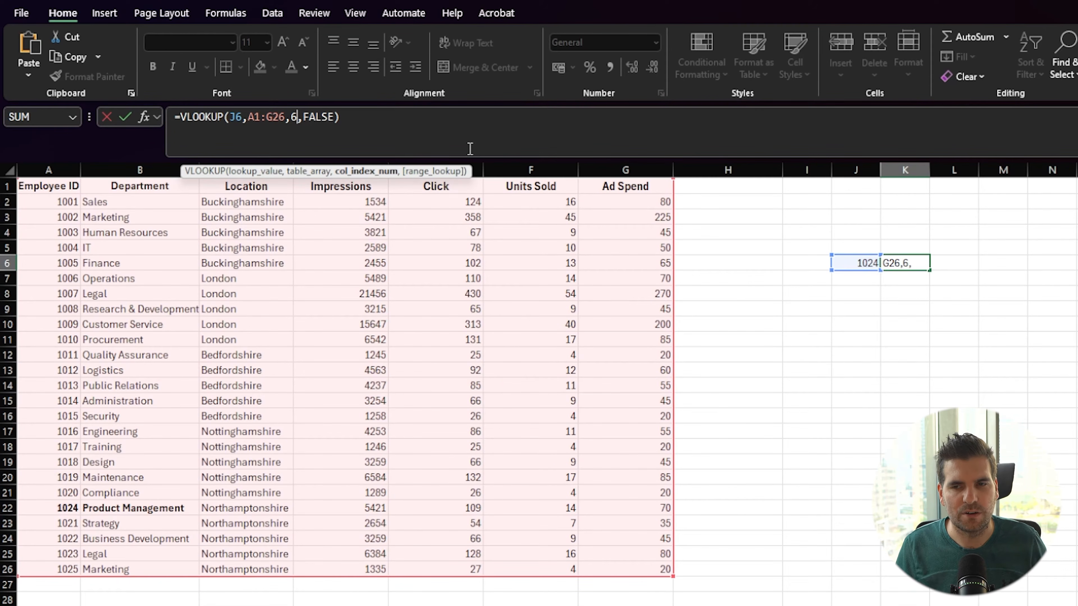
key(Return)
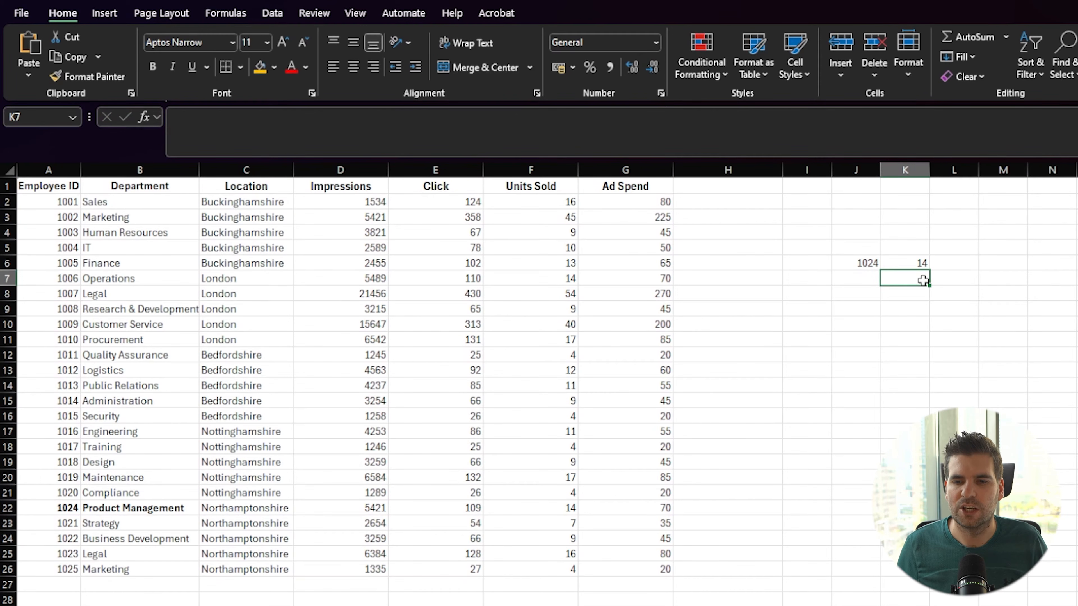
Compare the Product Management row A22:G22 and the Employee ID column A1:A26 with the lookup value in J6
click(39, 509)
drag(39, 510, 636, 508)
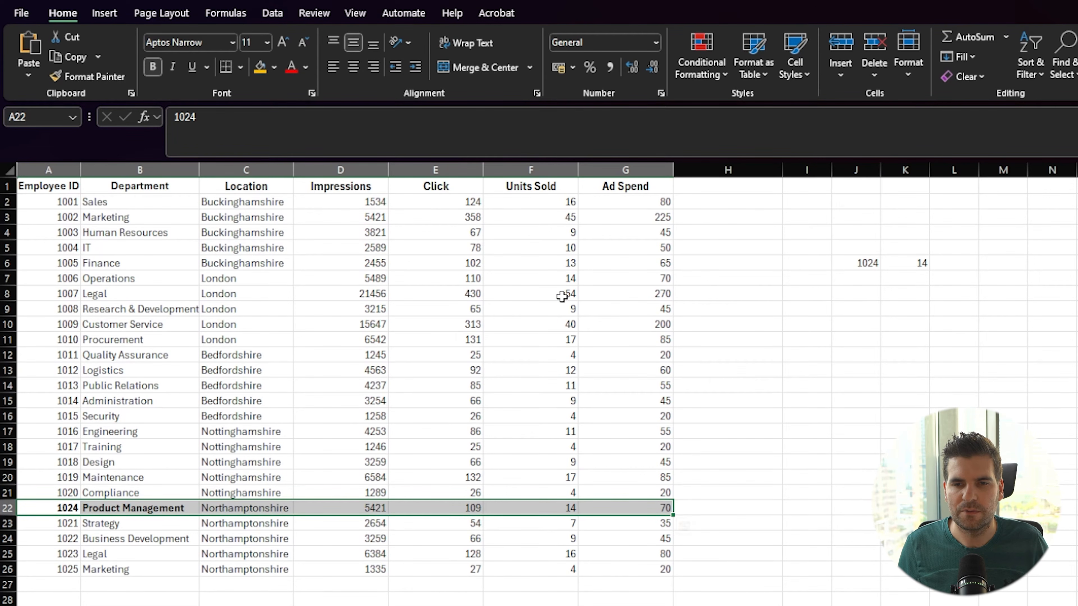
click(938, 385)
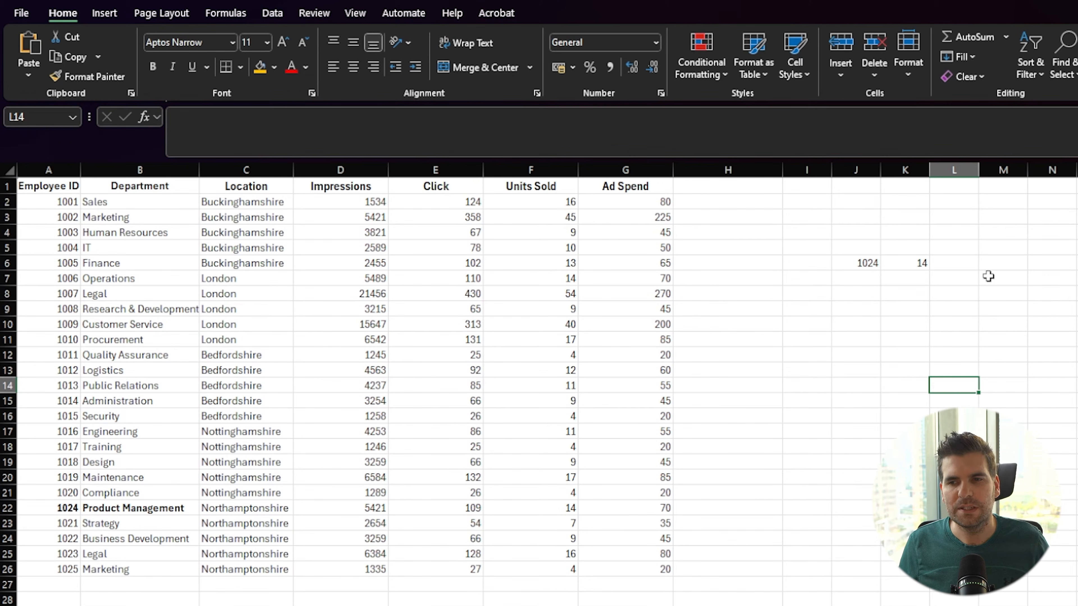
click(864, 265)
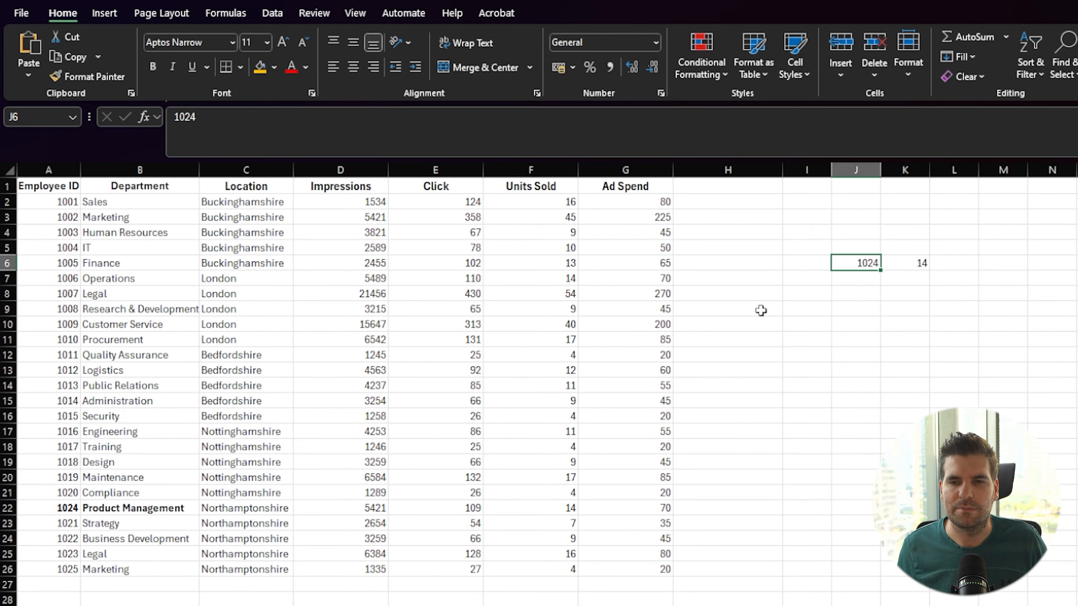
drag(58, 187, 80, 573)
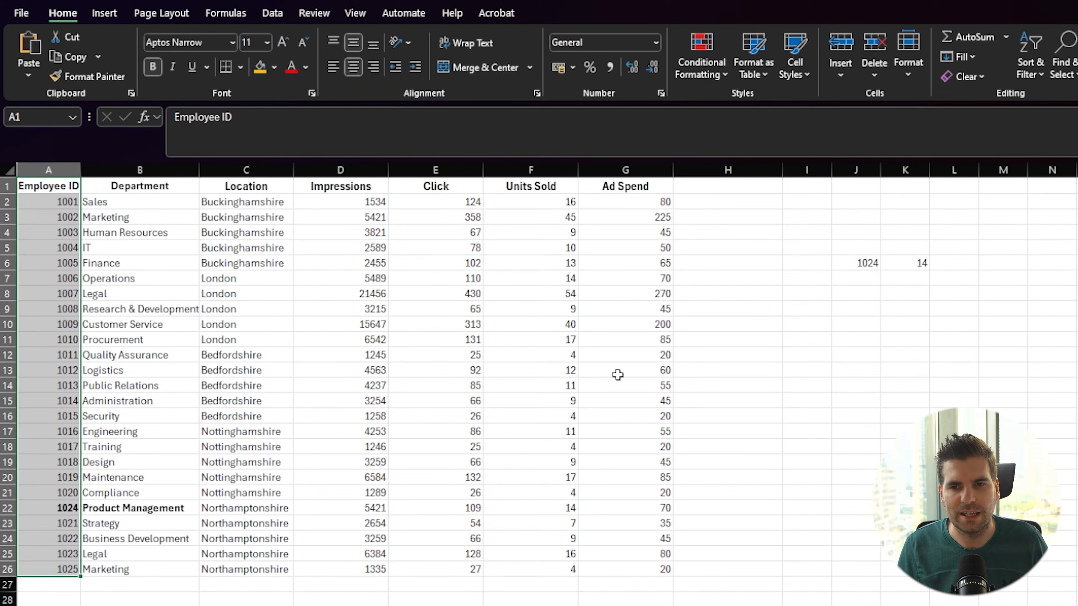
Replace the lookup value in J6 with Design
click(756, 359)
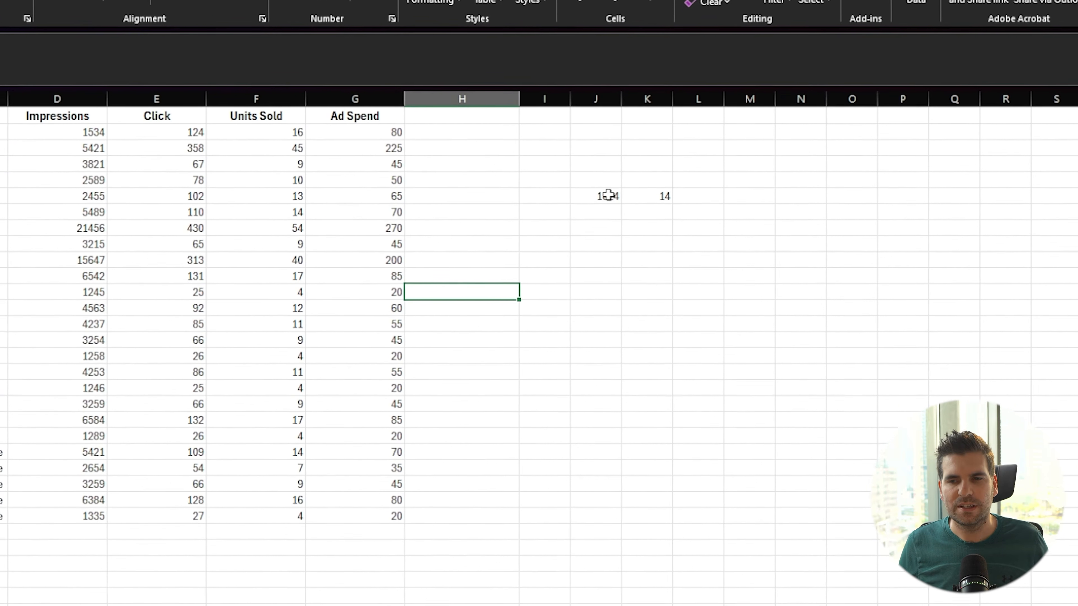
click(648, 223)
key(Delete)
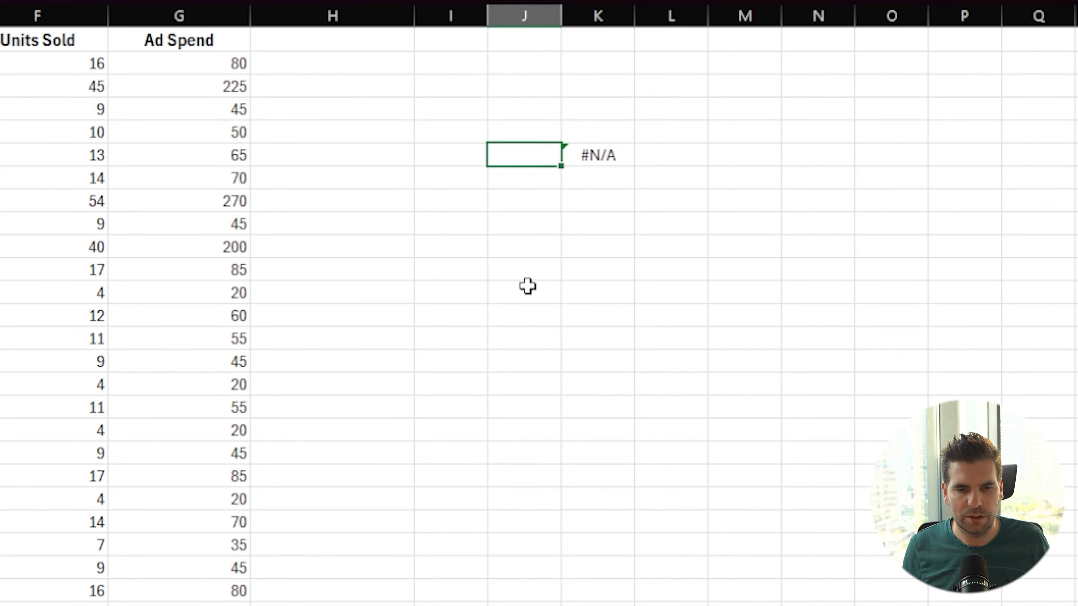
text(Design)
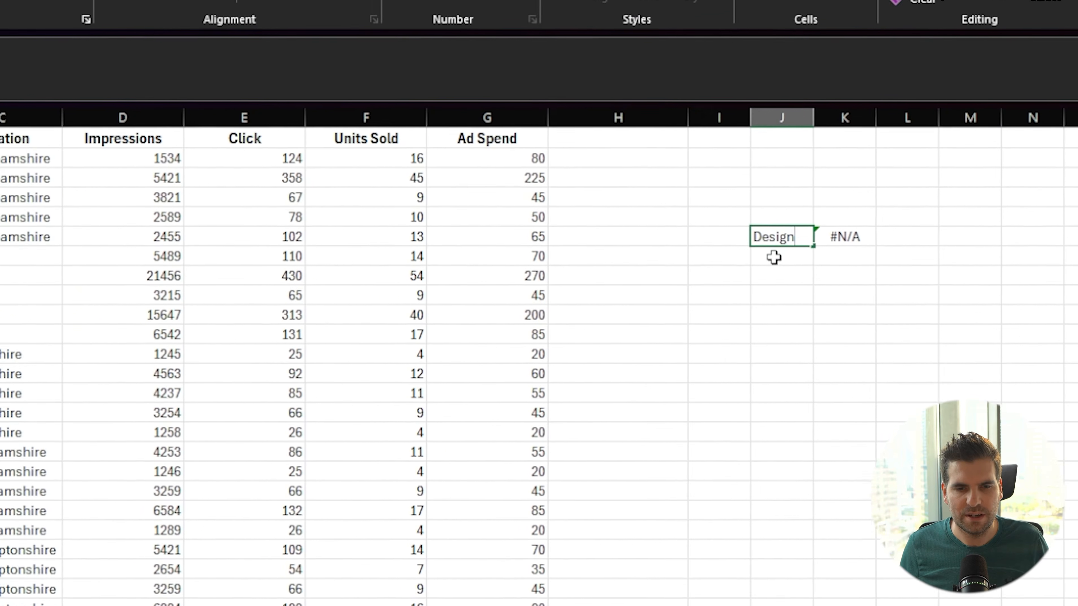
key(Return)
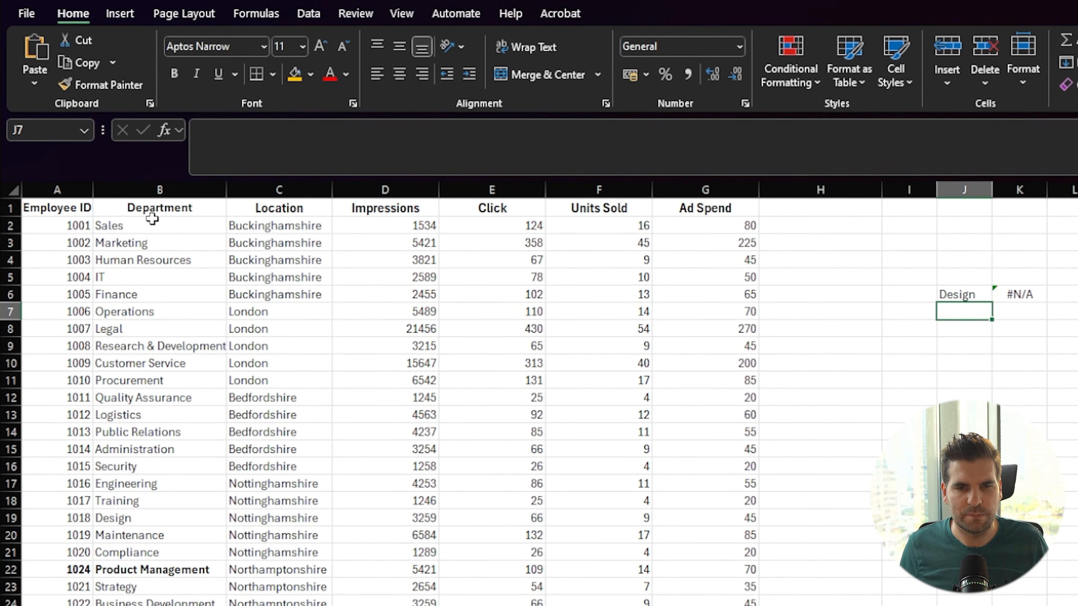
Compare the Department and Click columns with the lookup value in J6
drag(152, 218, 153, 601)
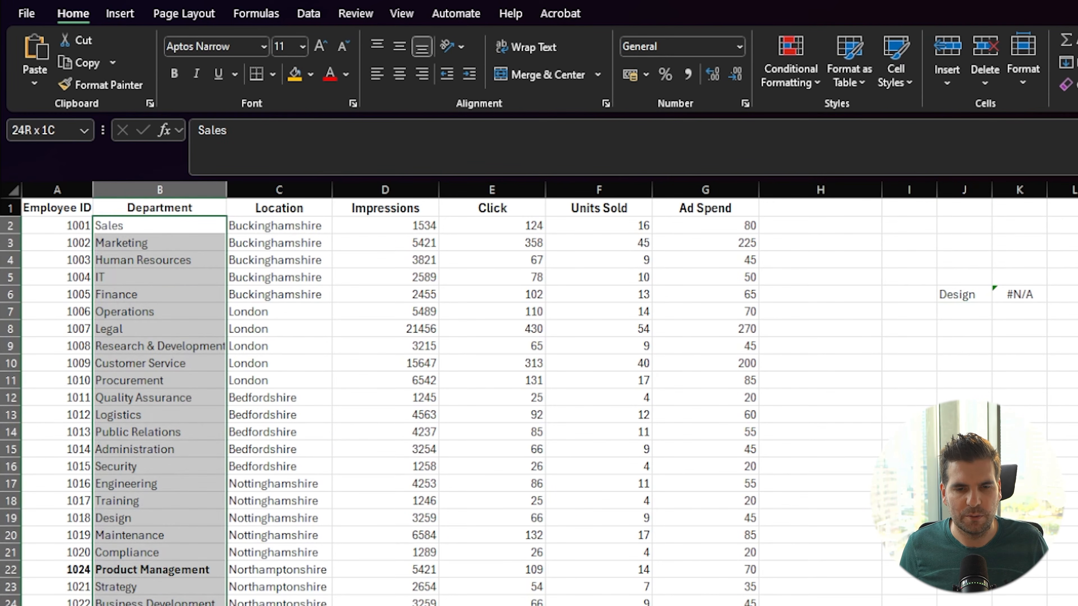
click(958, 293)
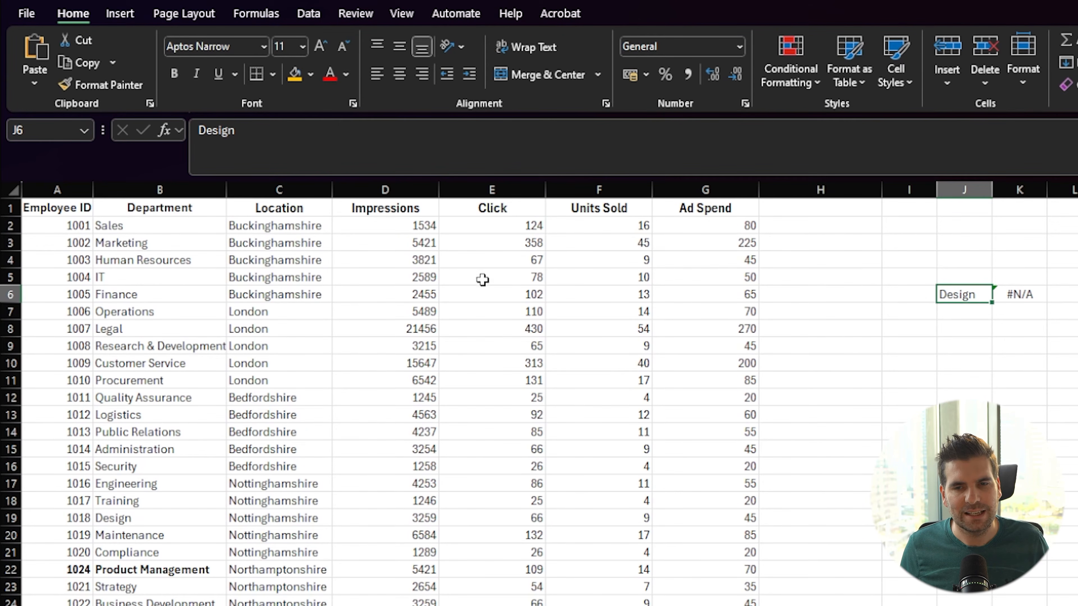
drag(474, 209, 492, 603)
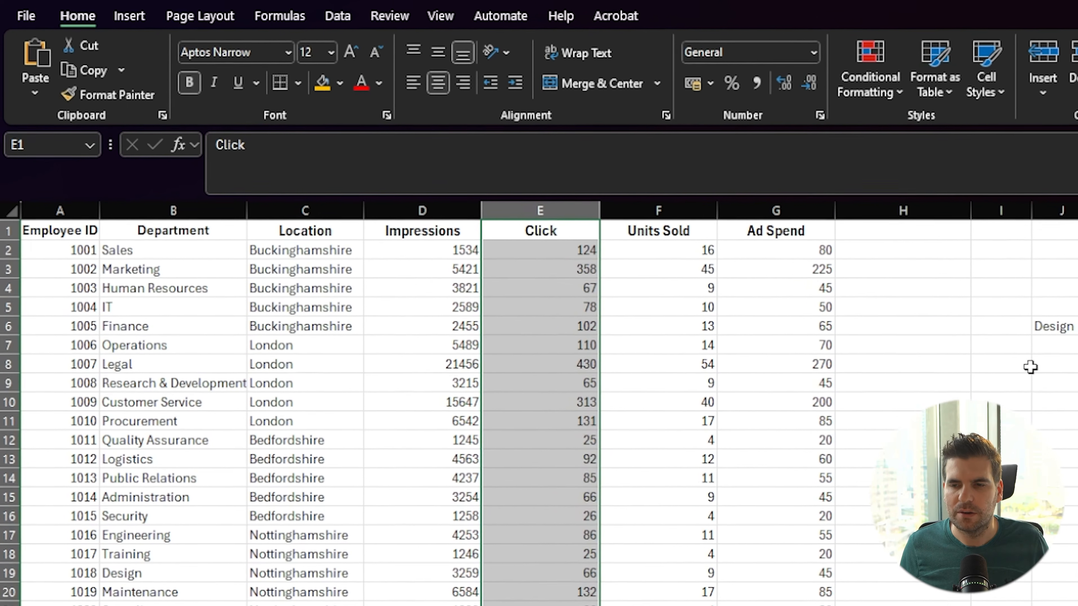
click(965, 329)
Change K6's VLOOKUP to table array B1:G26 and column index 4 to return Clicks by department
click(1077, 352)
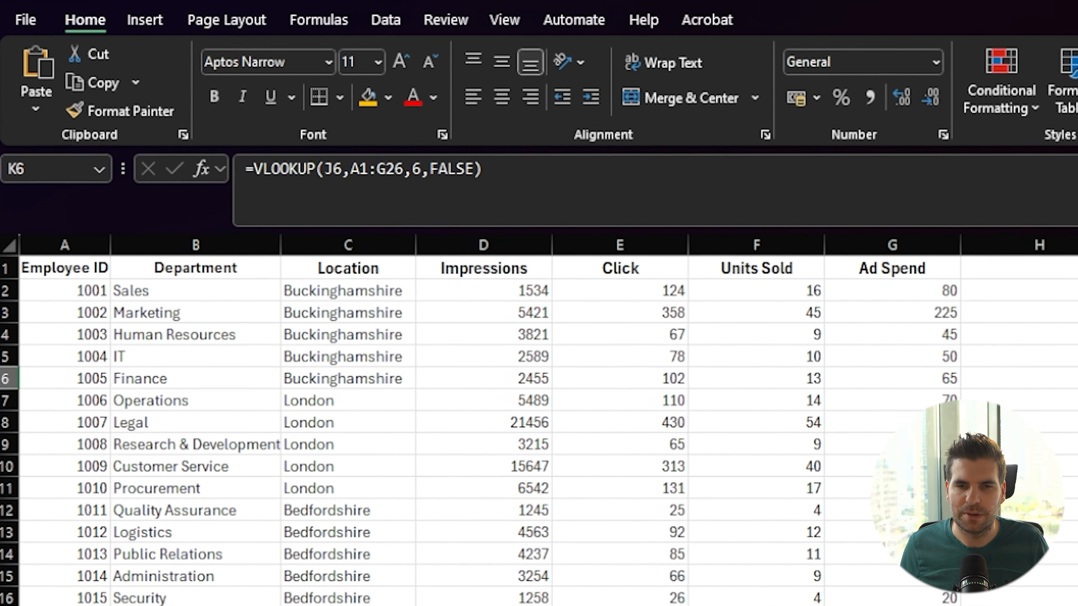
click(322, 166)
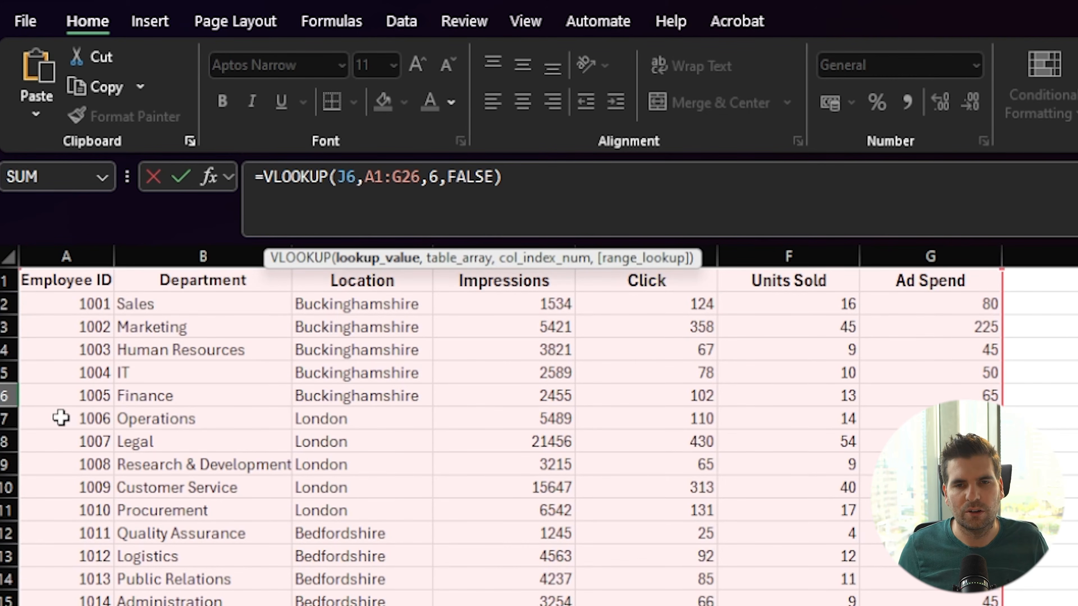
drag(366, 178, 374, 178)
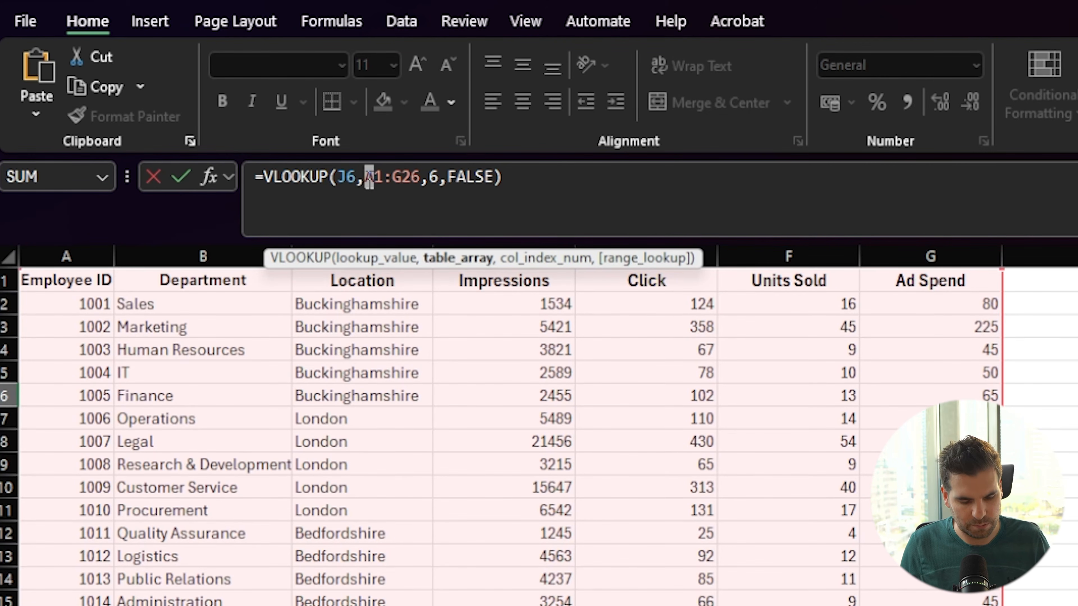
text(B)
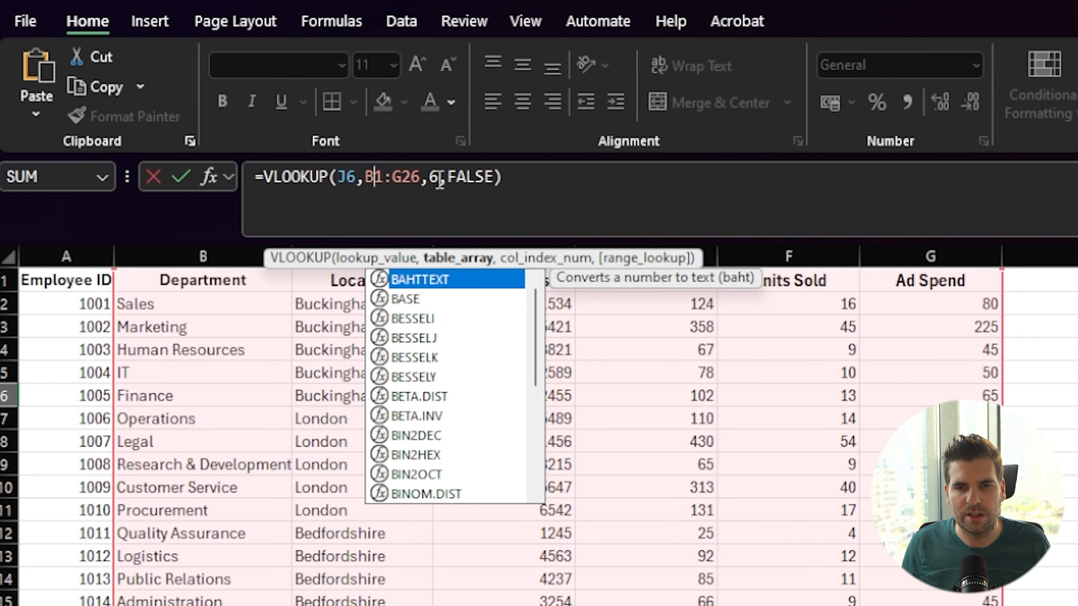
drag(439, 180, 430, 179)
text(3)
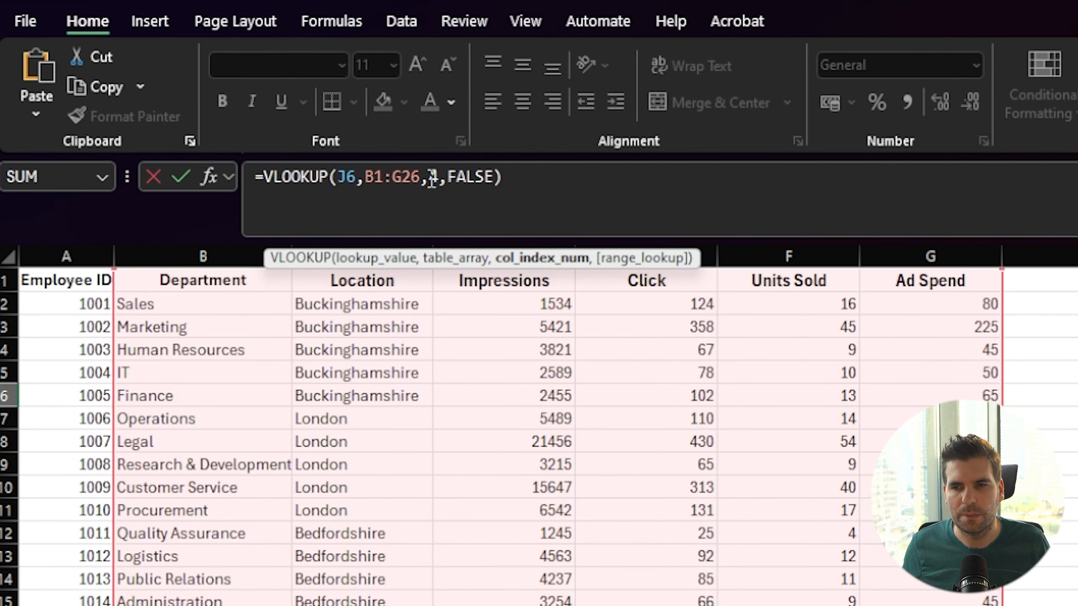
key(Return)
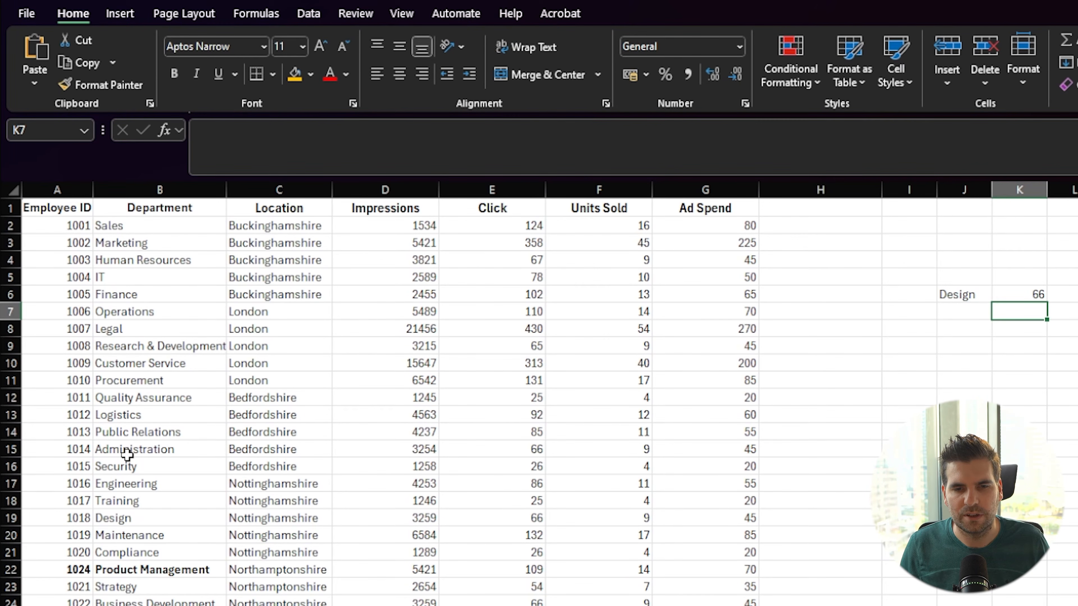
Check the Design row B19:E19 against the VLOOKUP result in K6
drag(123, 518, 466, 525)
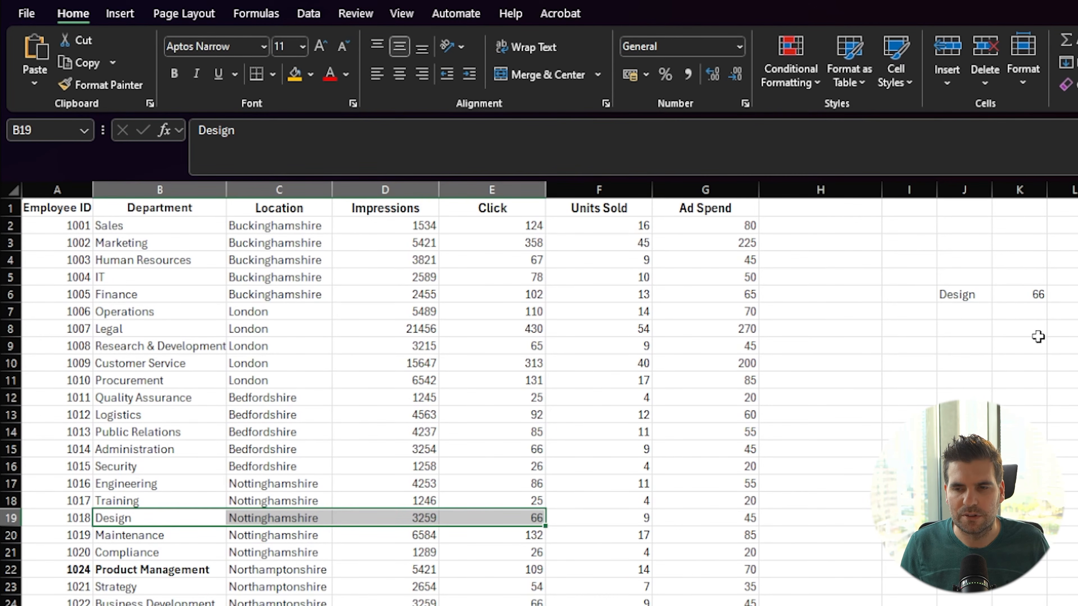
click(1043, 346)
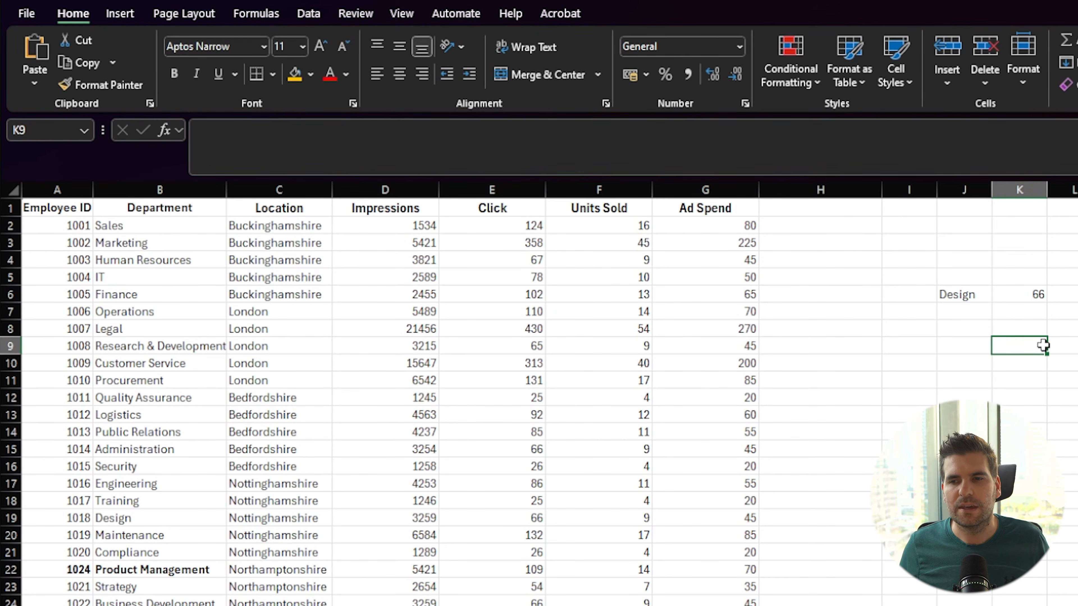
click(985, 349)
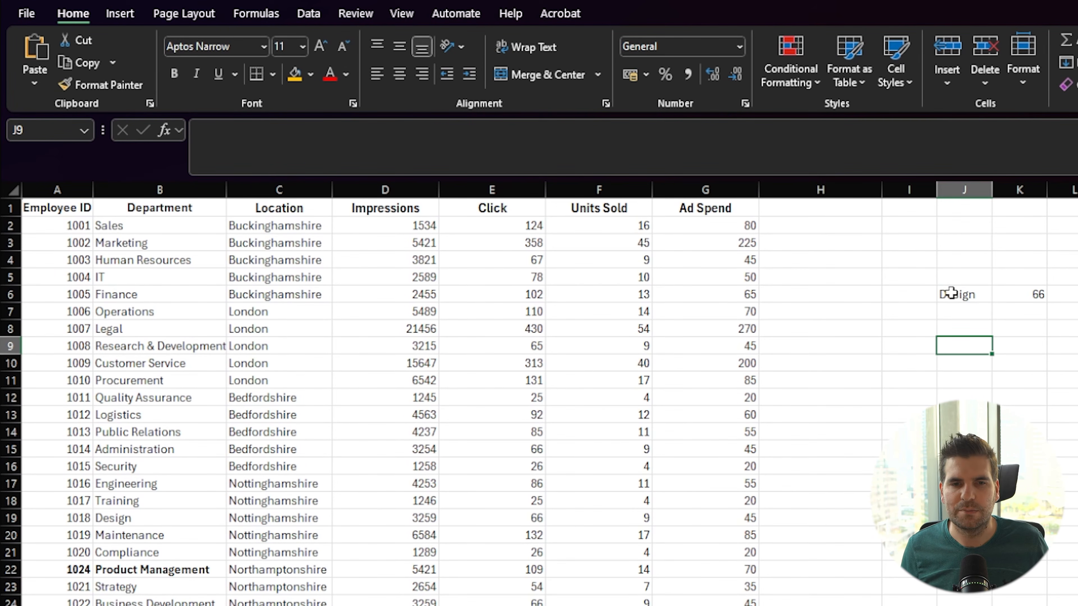
click(961, 296)
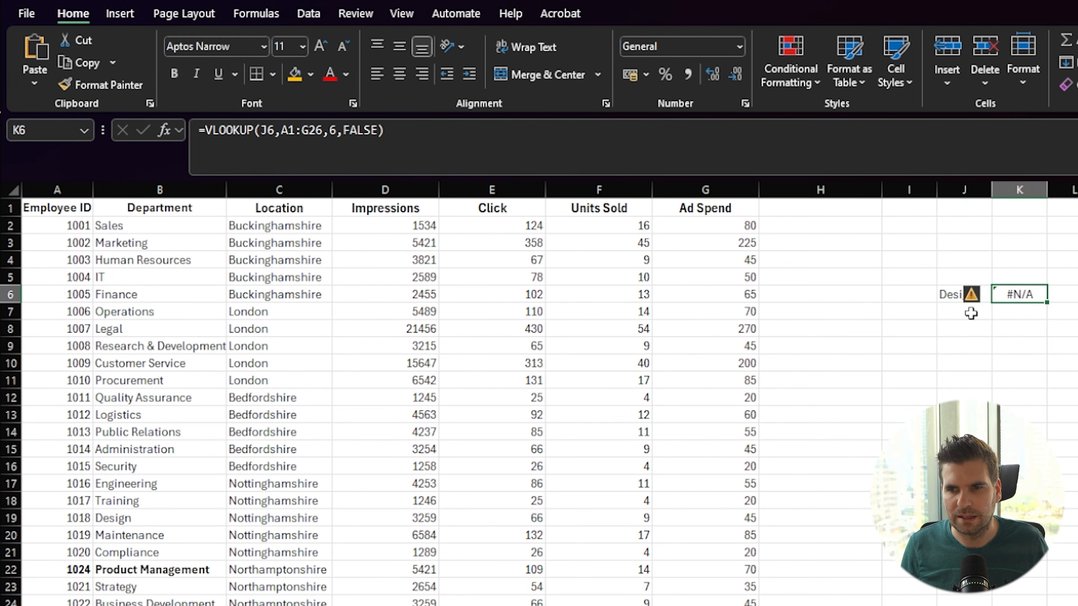
Set the lookup value in J6 to 1024 and store it as text with a leading apostrophe
click(972, 293)
key(Delete)
text(1024)
key(ctrl+Return)
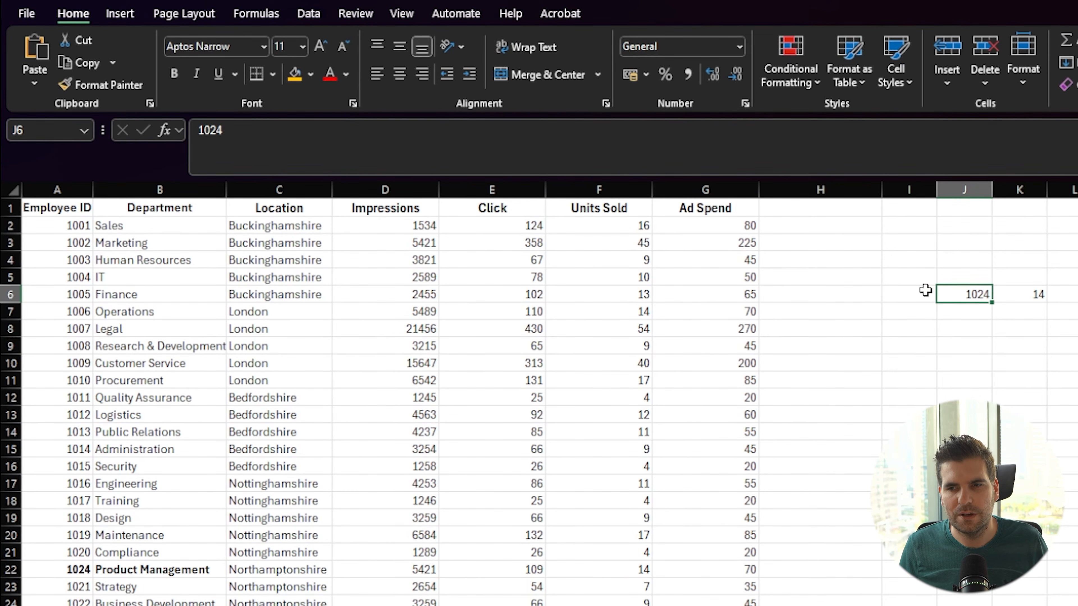
click(195, 141)
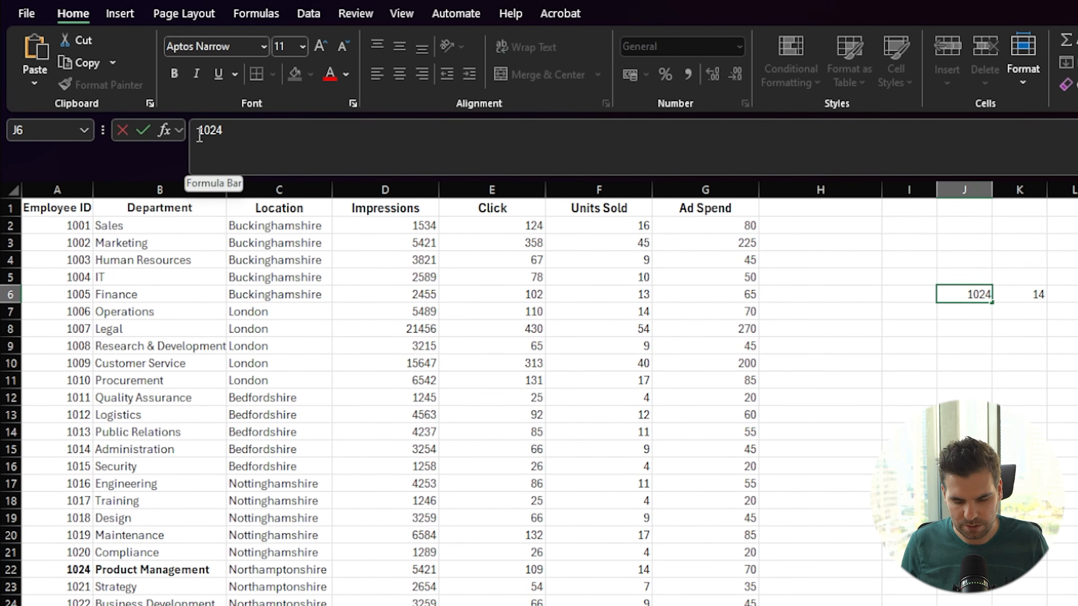
key(Escape)
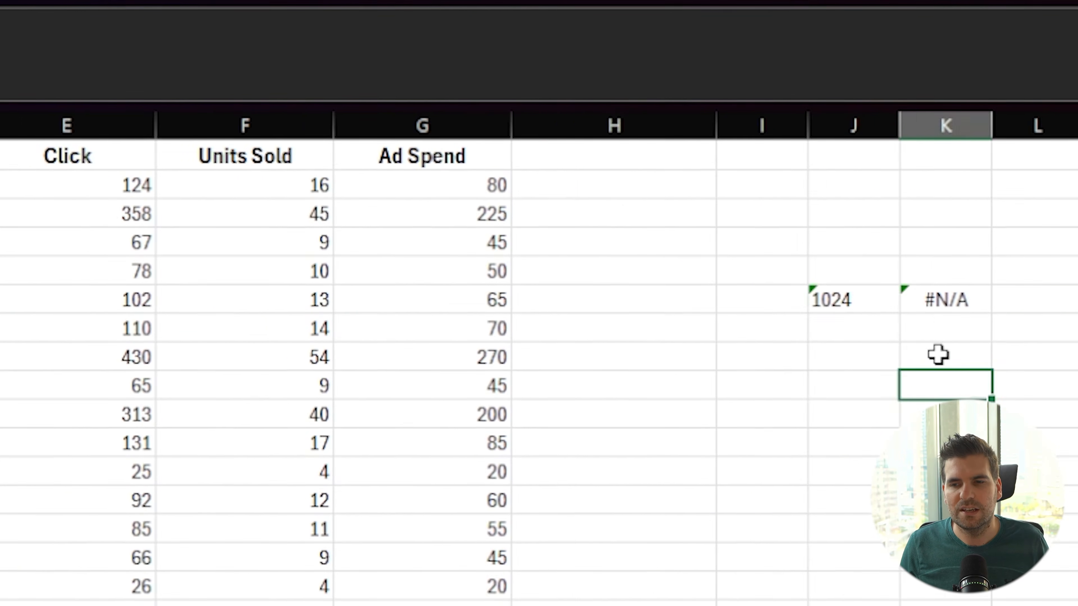
Compare K6's result and the Employee ID column with the text lookup value in J6
click(946, 301)
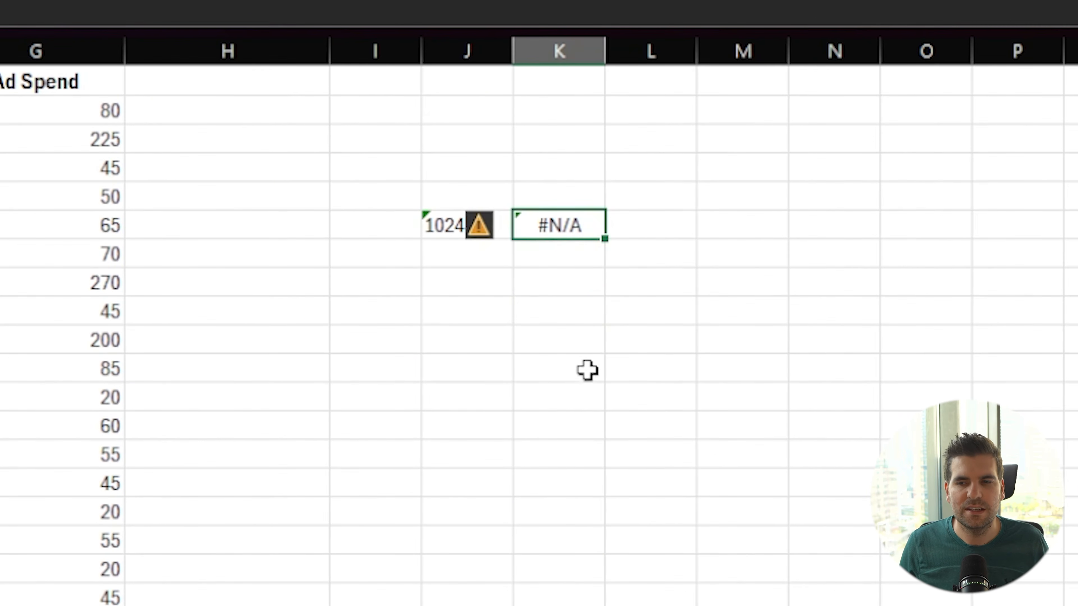
click(586, 391)
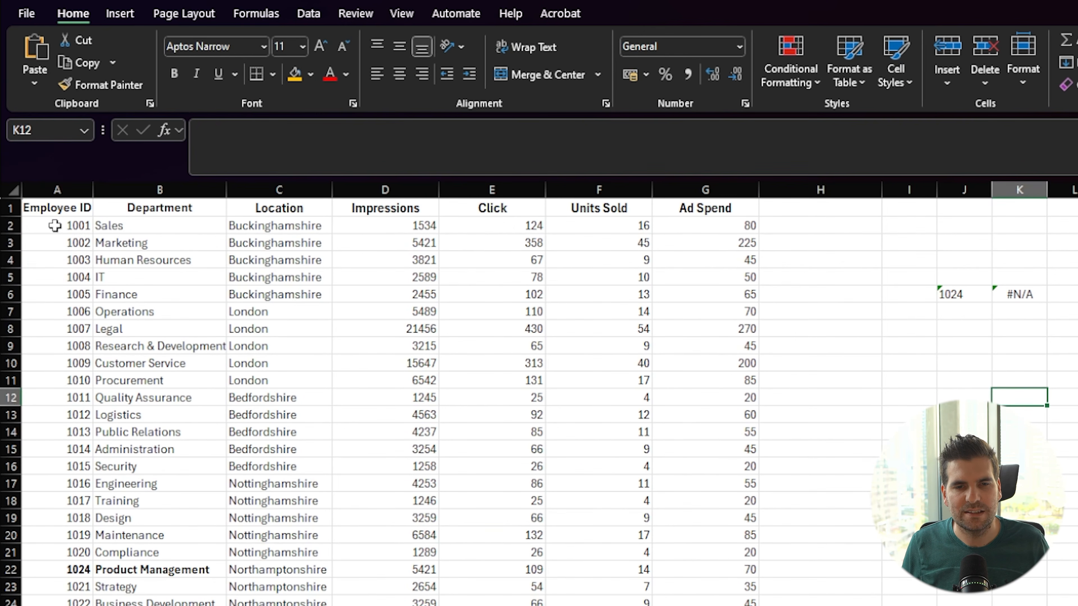
drag(55, 225, 66, 605)
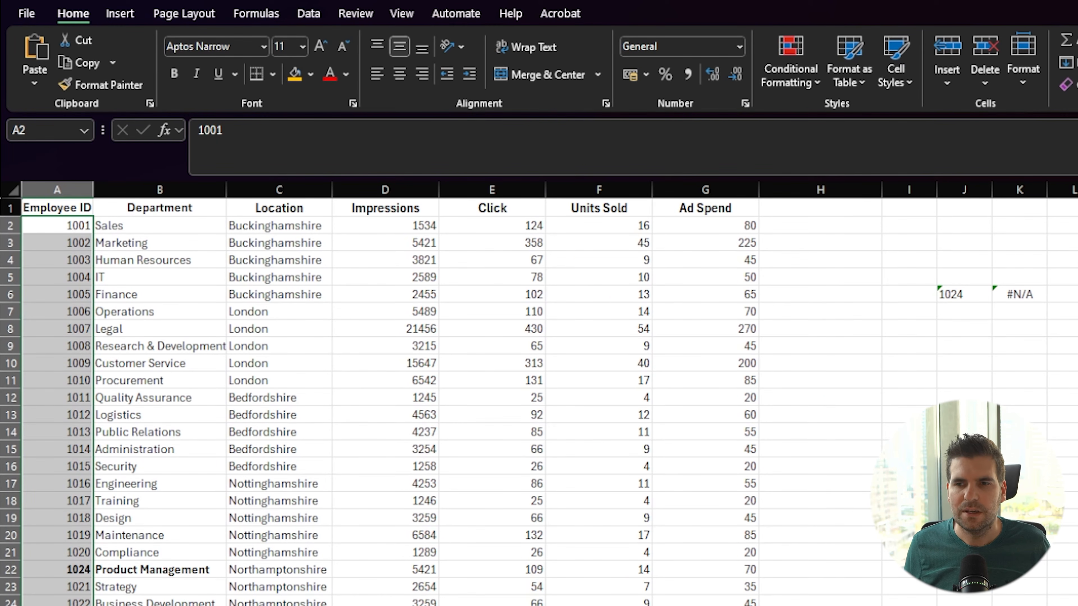
click(957, 296)
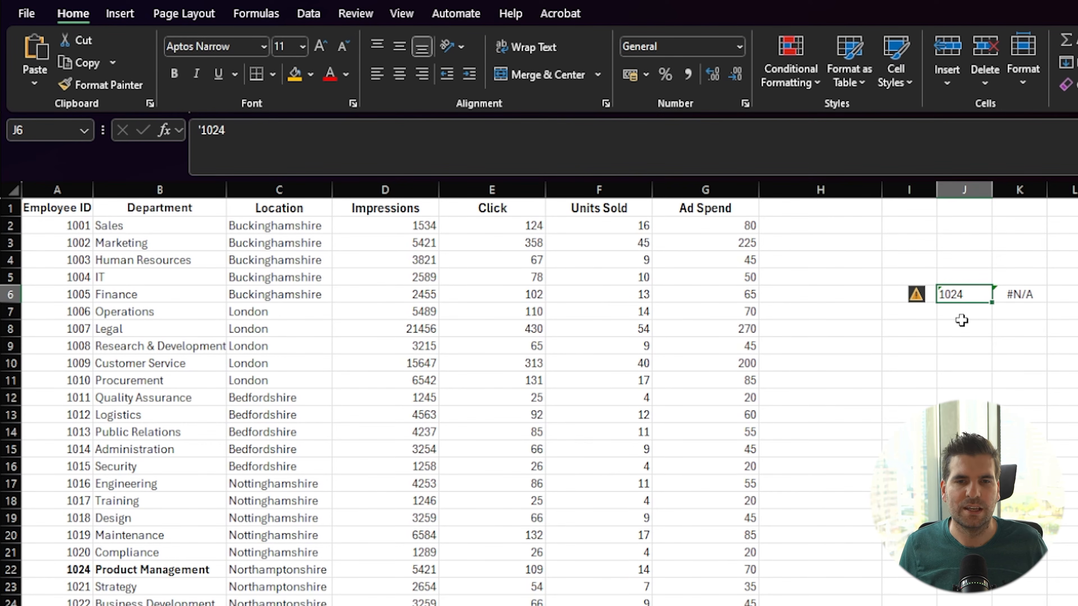
Convert the lookup value to a number in K6's VLOOKUP by replacing J6 with (J6*1)
click(1002, 296)
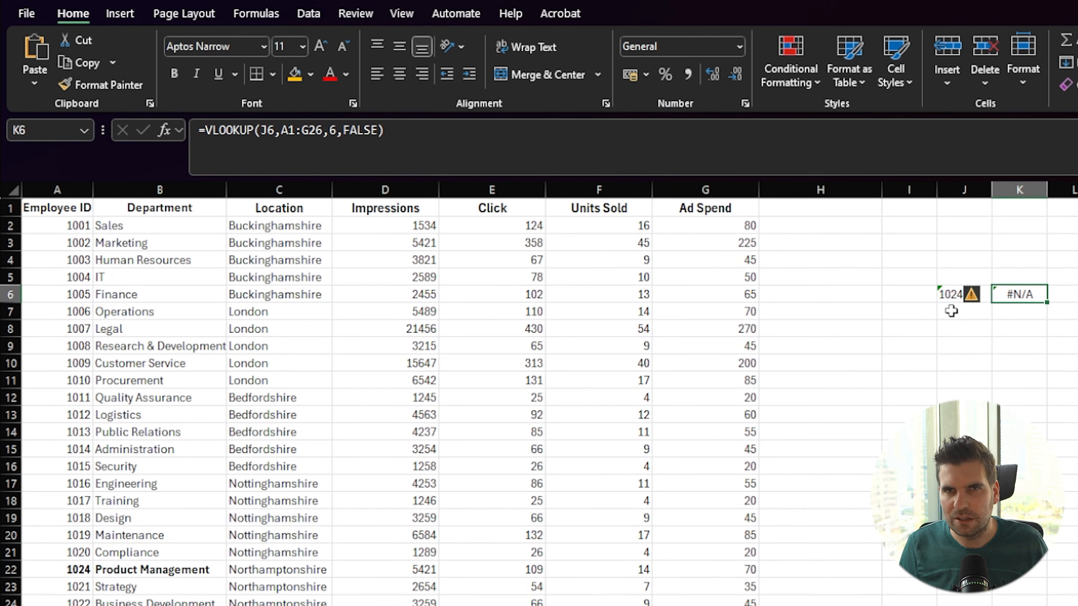
click(265, 133)
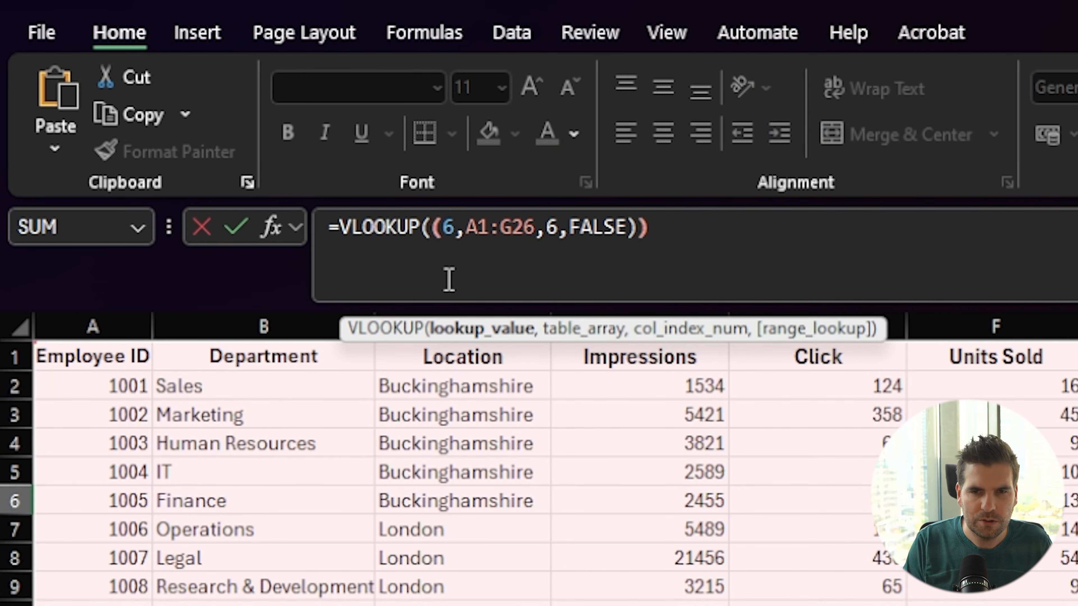
text(()
key(Right)
key(Right)
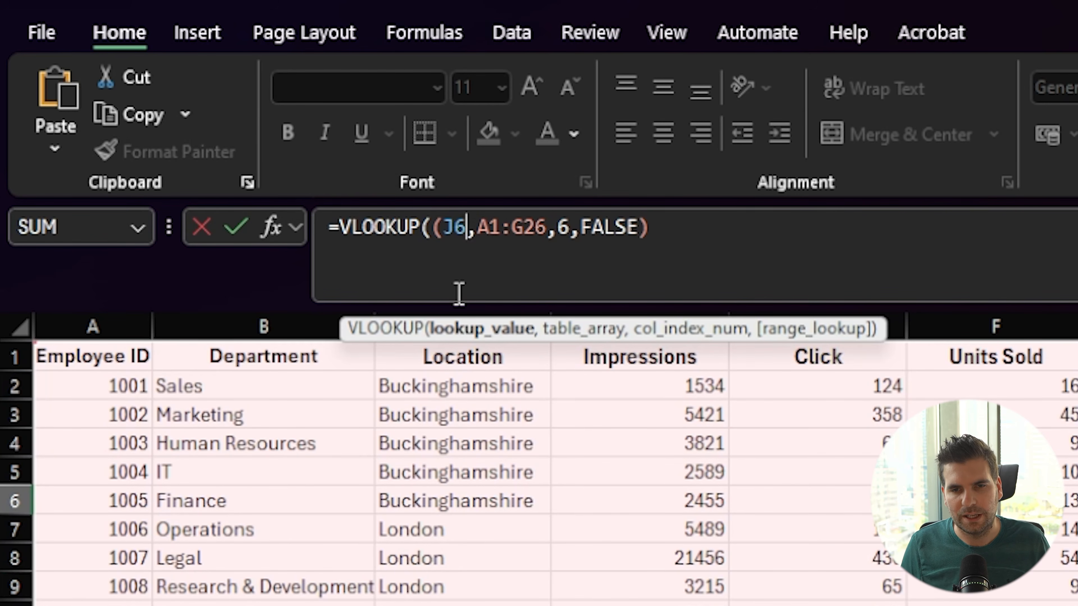
text())
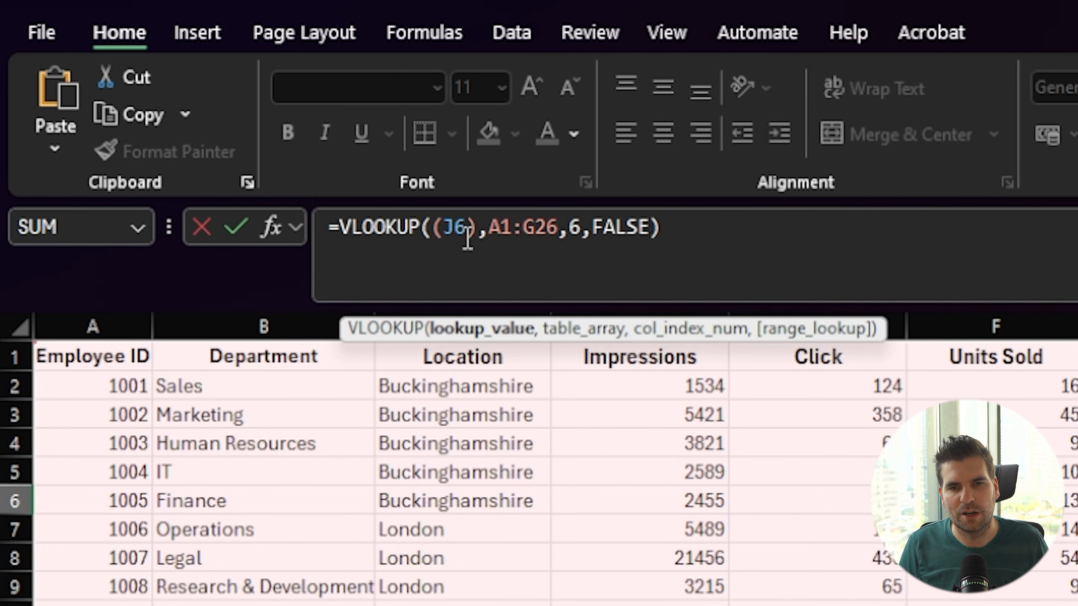
text(*1)
key(Return)
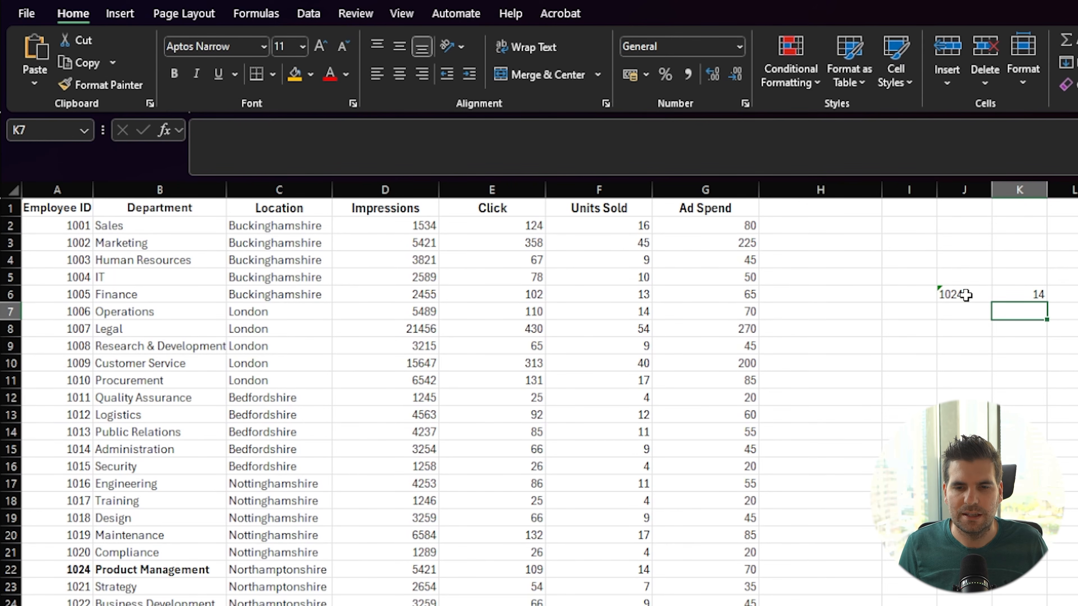
Check the formula in K6 and the text value in J6 against the Product Management row A22:F22
click(1031, 293)
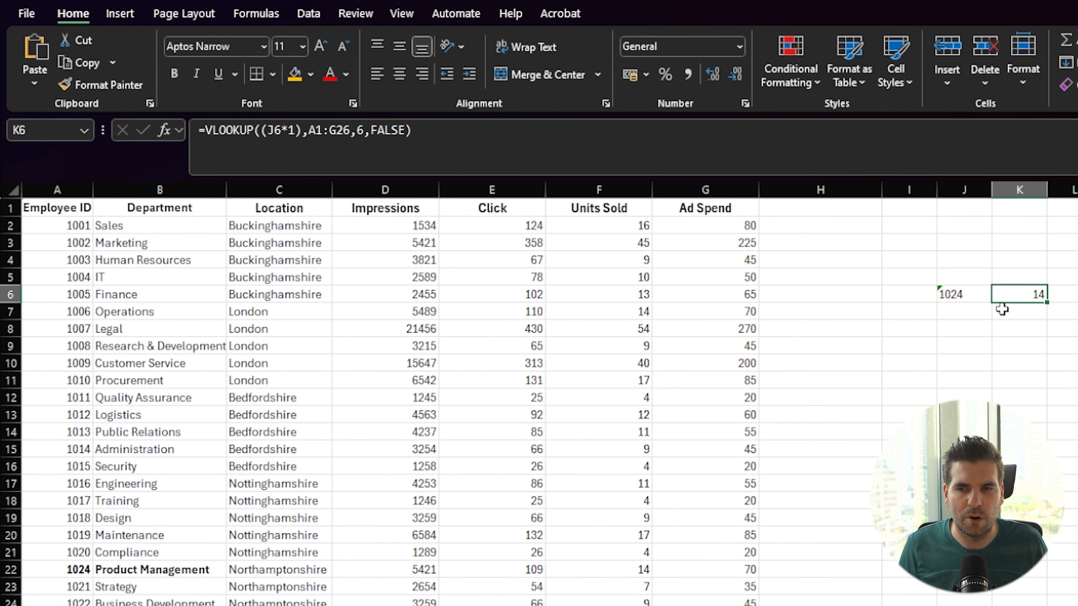
click(947, 293)
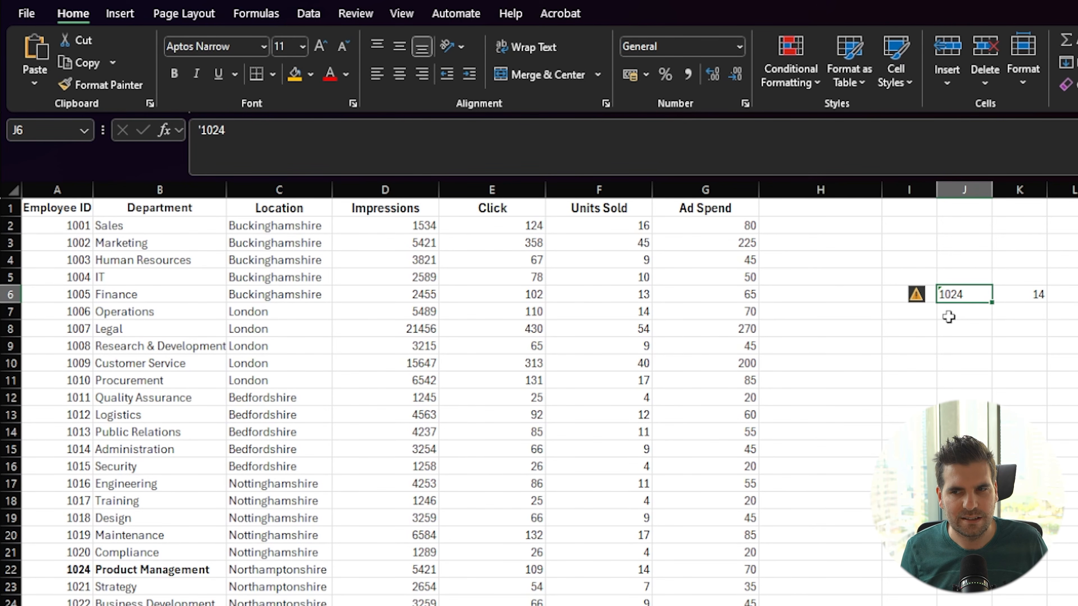
click(1026, 294)
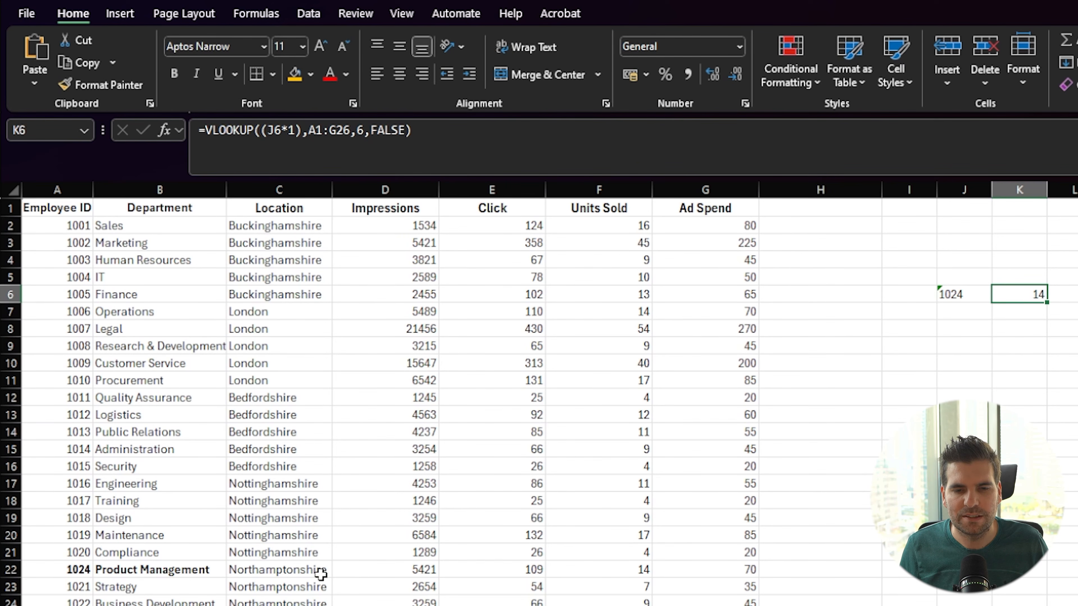
drag(64, 574, 570, 569)
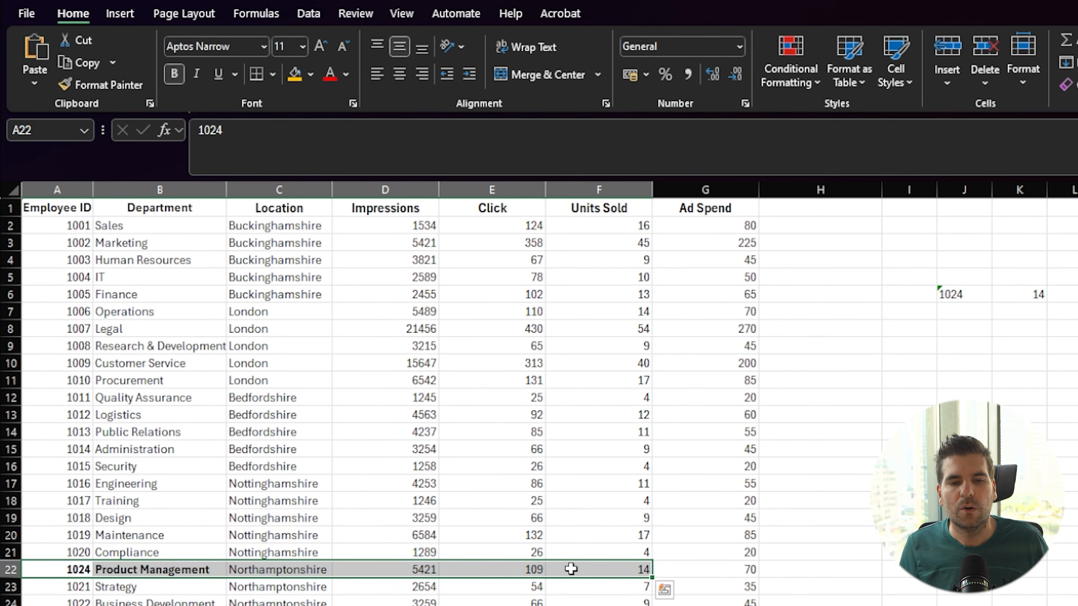